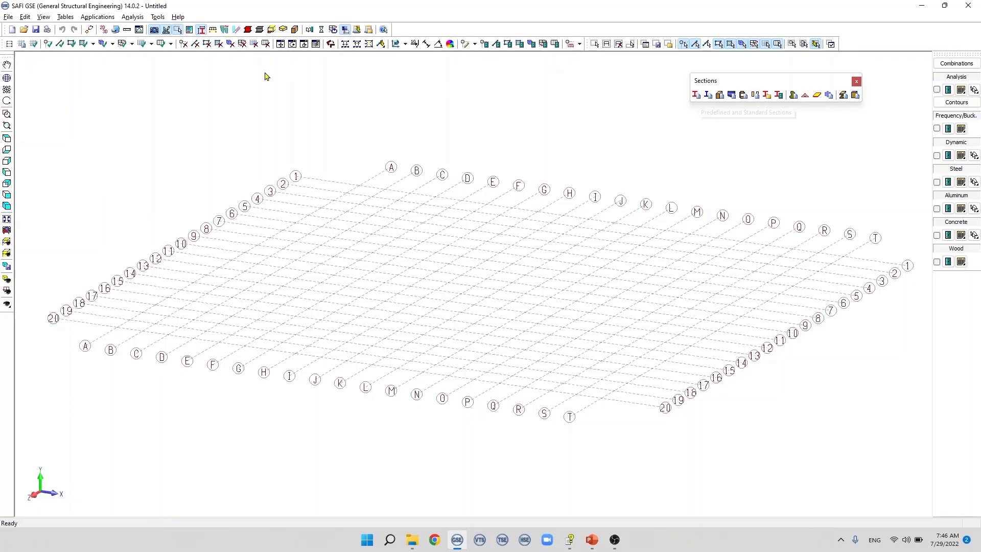
Step: Start adding a standard predefined section and set its material to A572-50
click(64, 18)
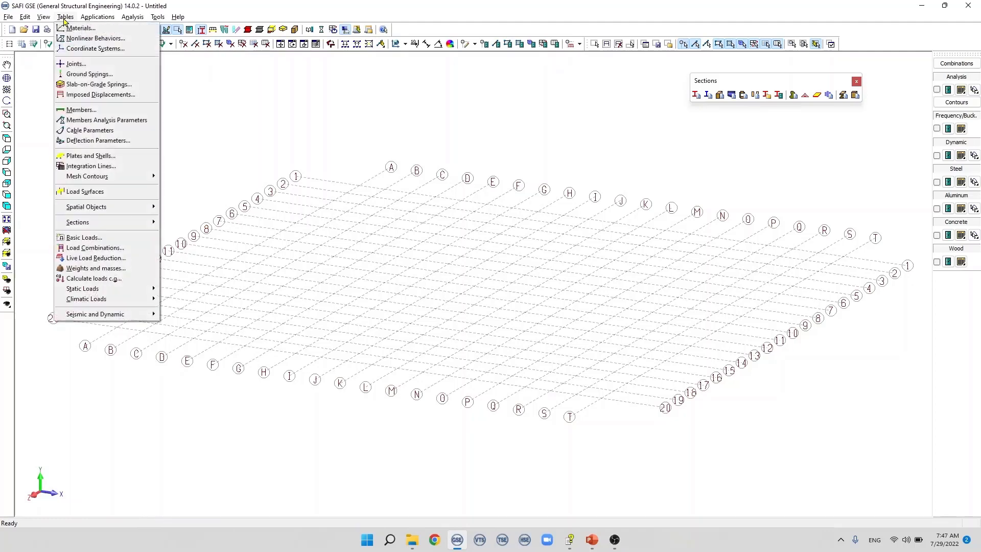
mouse_move(103, 222)
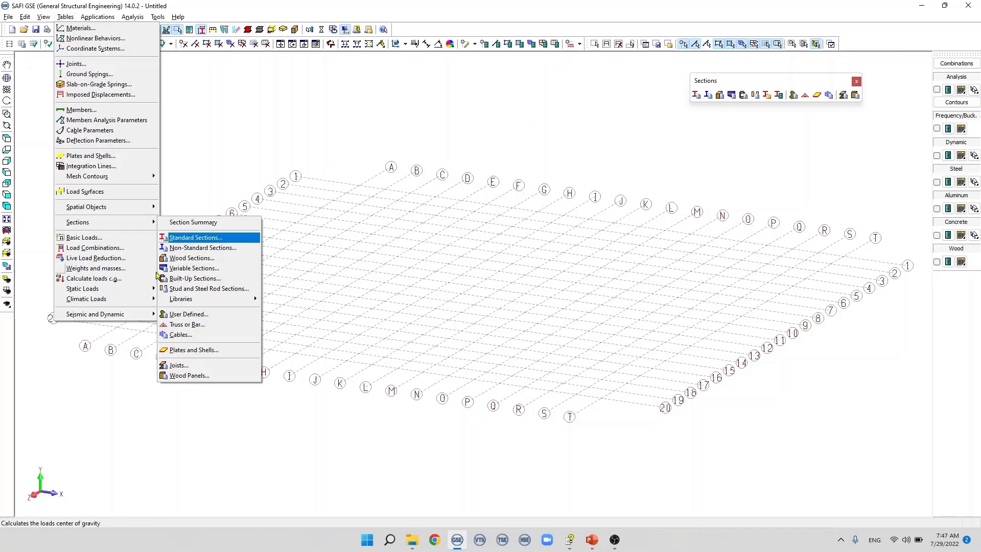
click(207, 238)
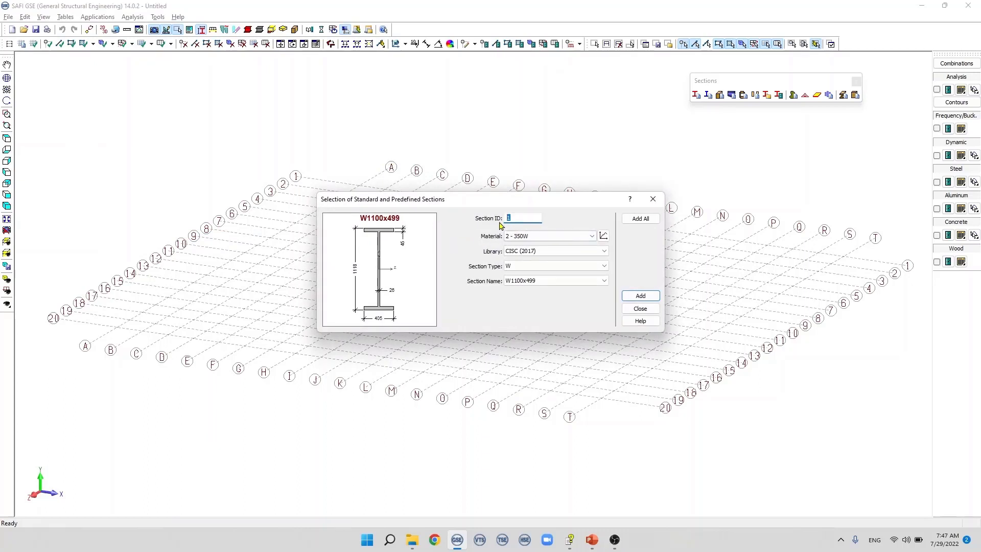
click(555, 239)
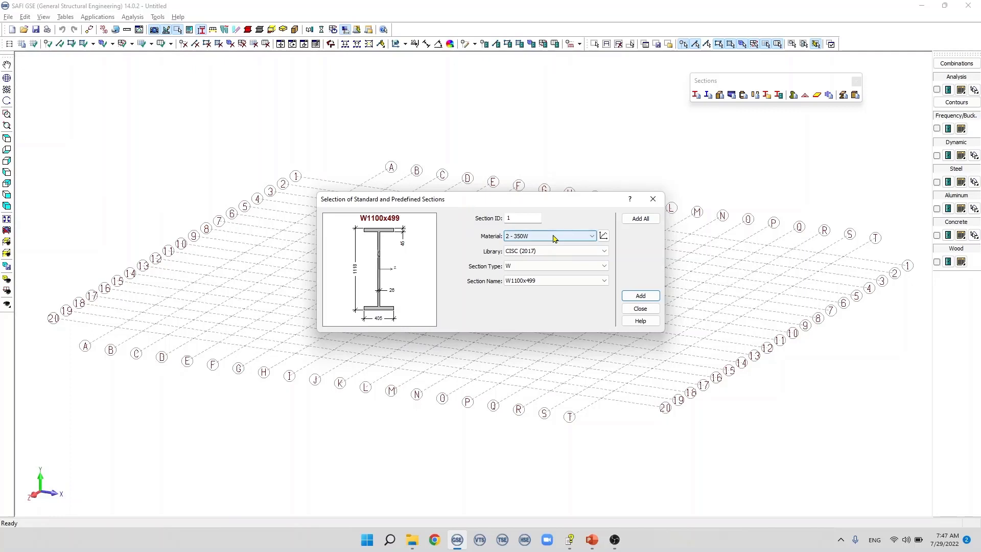
click(555, 237)
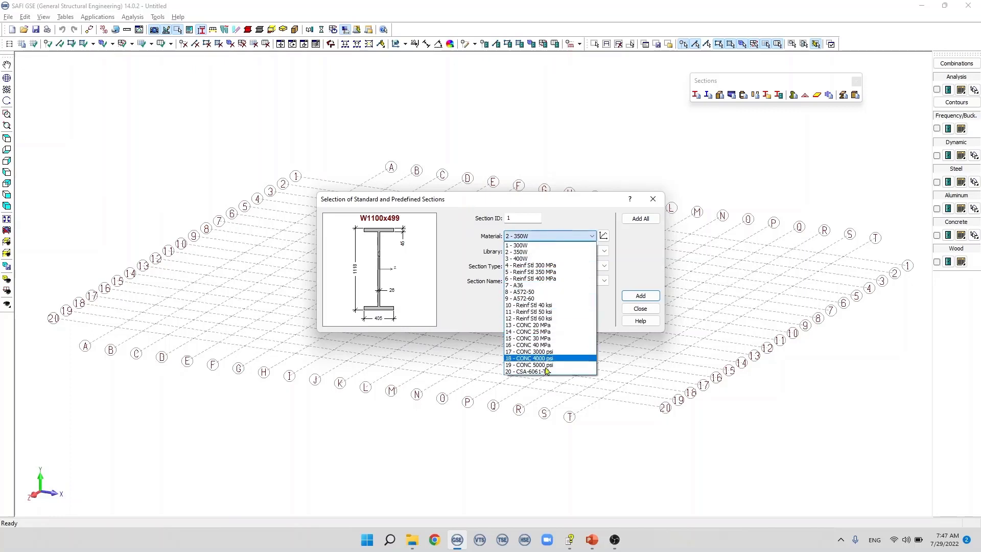
click(555, 293)
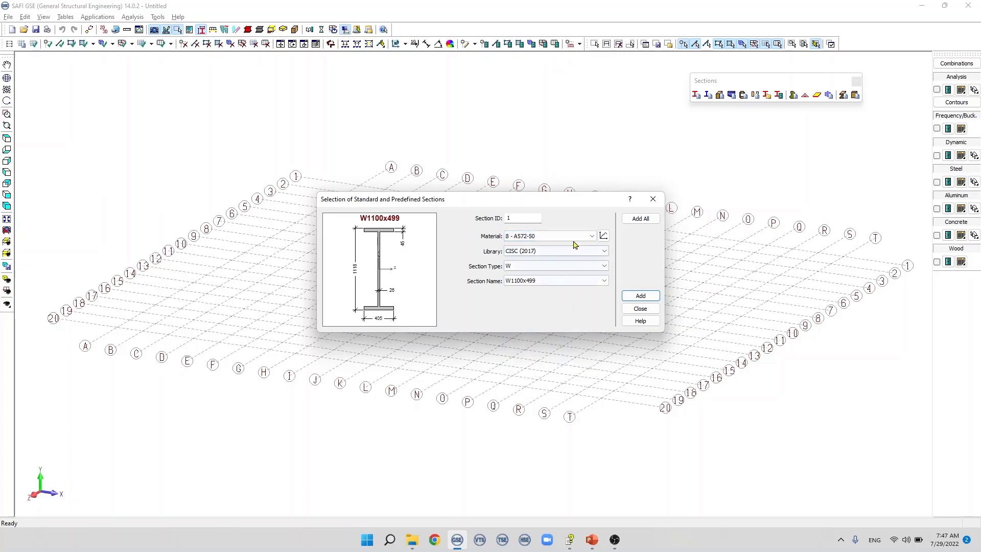
Step: Add the predefined ASTM steel A501 to the project materials and assign it as the section's material
click(603, 237)
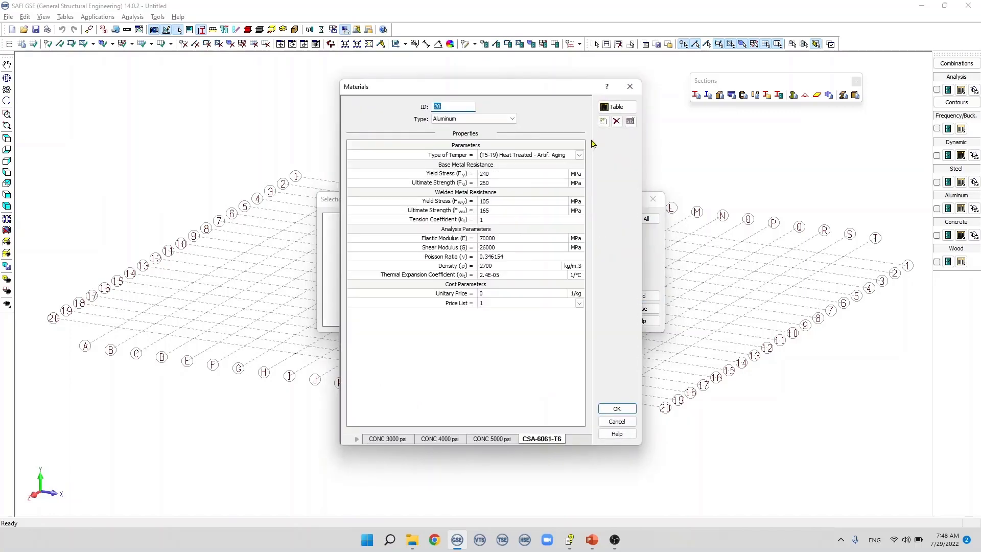
click(603, 122)
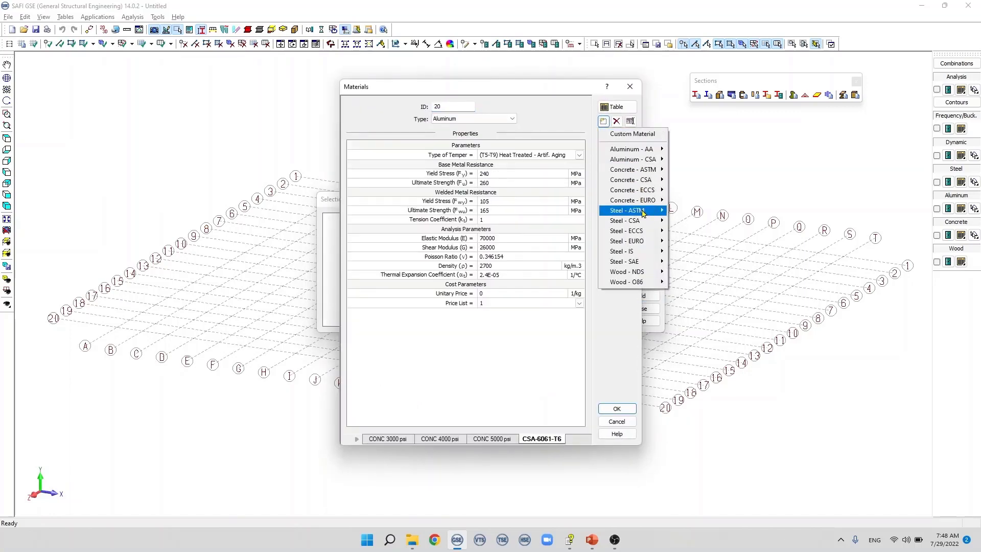
mouse_move(643, 214)
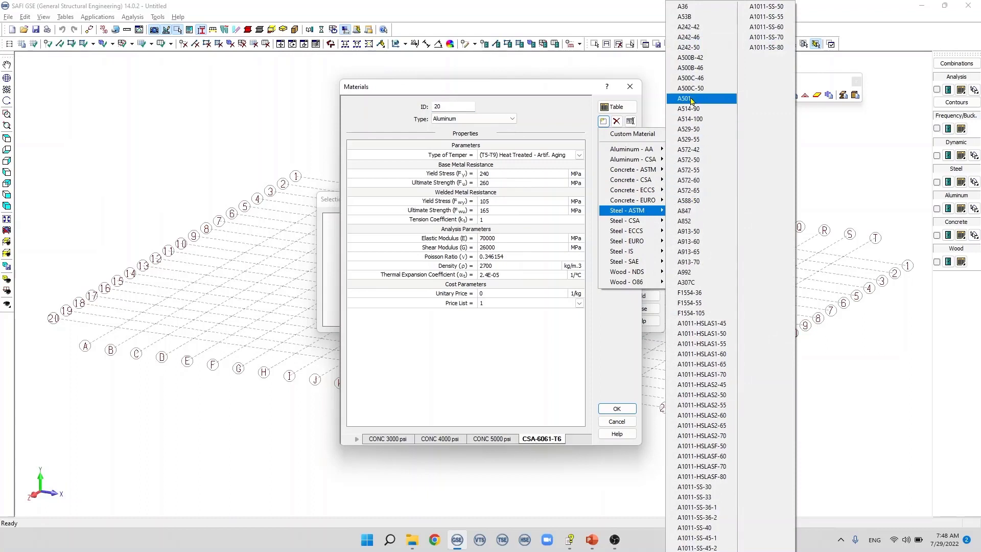
click(692, 100)
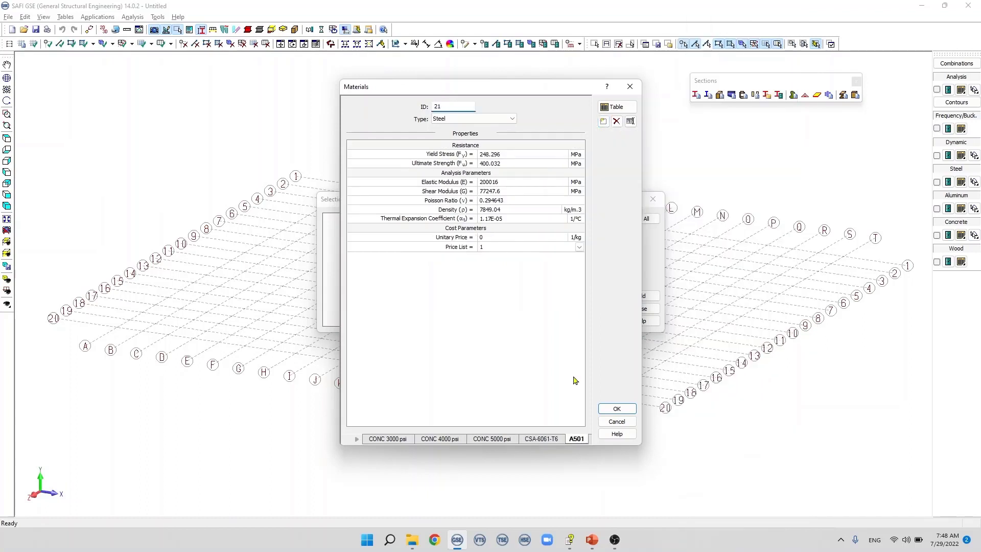
click(617, 408)
click(561, 235)
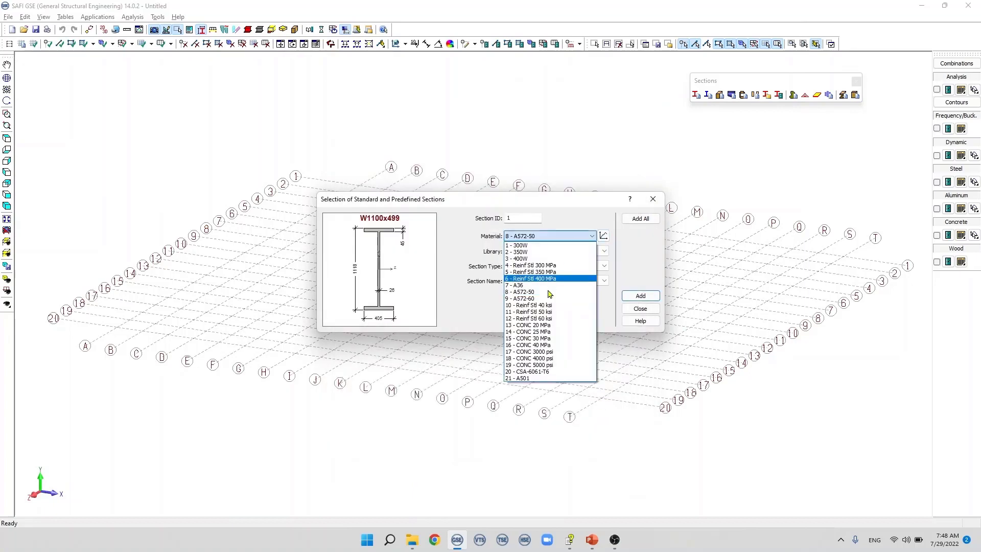
click(535, 379)
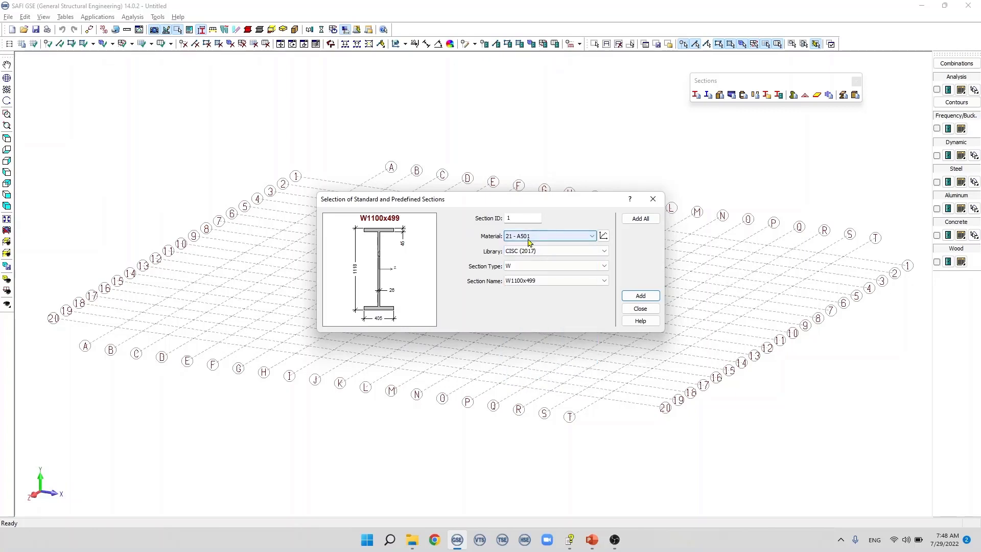
Step: Review the available section libraries, keeping CISC (2017) selected
click(603, 252)
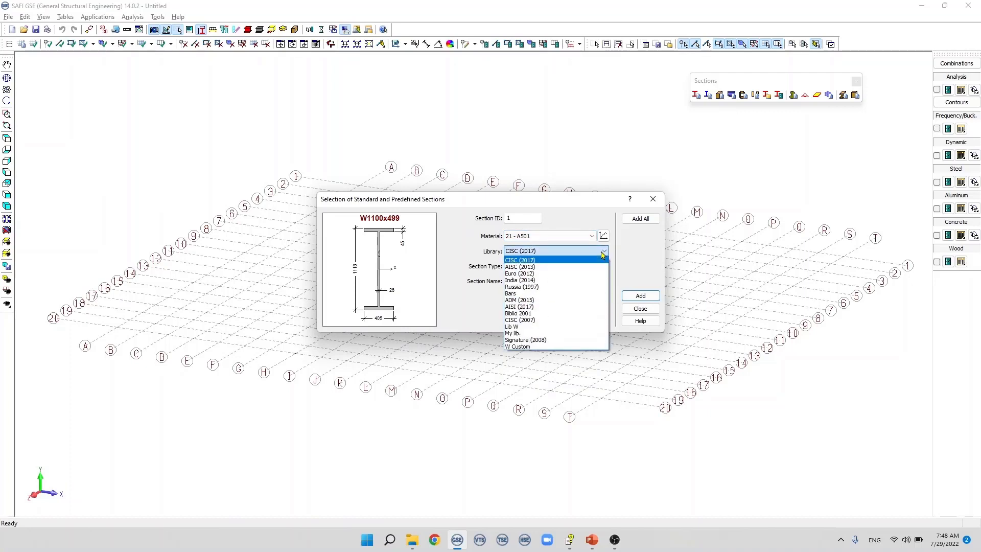
click(603, 252)
click(603, 252)
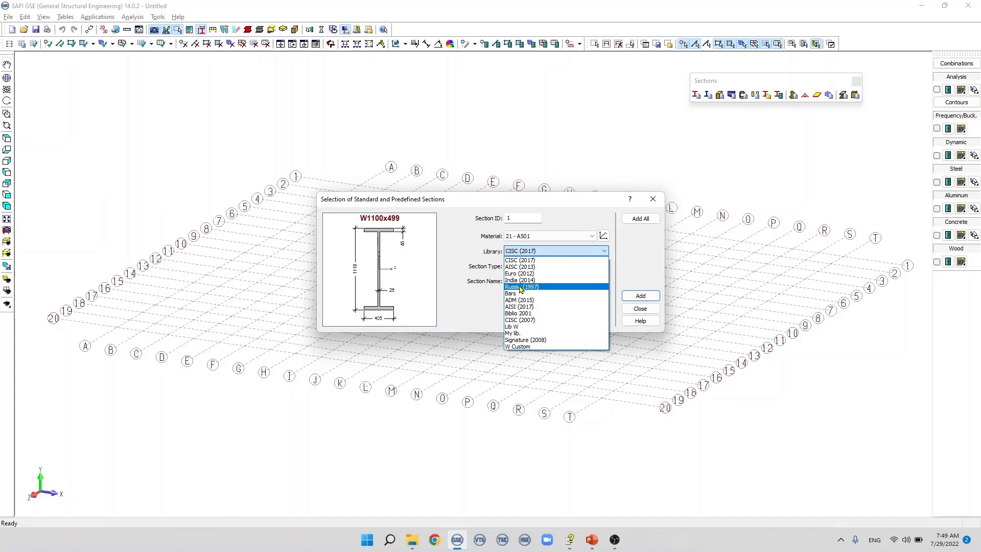
click(642, 278)
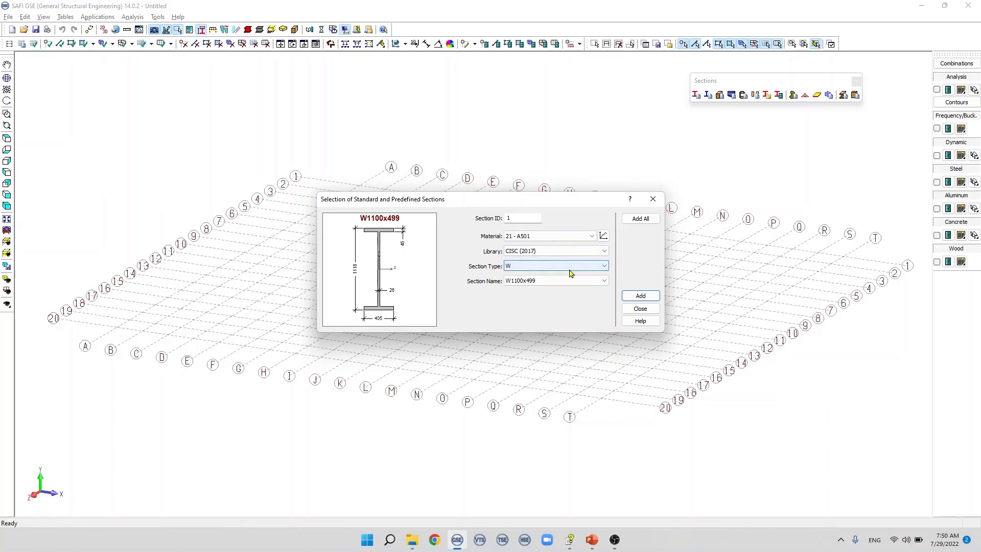
Step: Preview the CISC (2017) section types one after another from M through STAR, ending back on type W
click(602, 267)
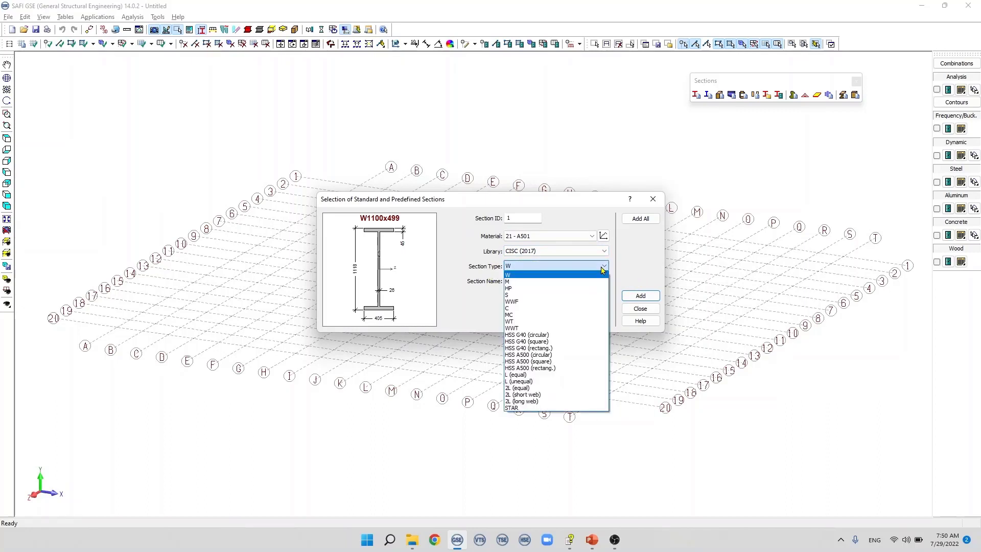
click(541, 283)
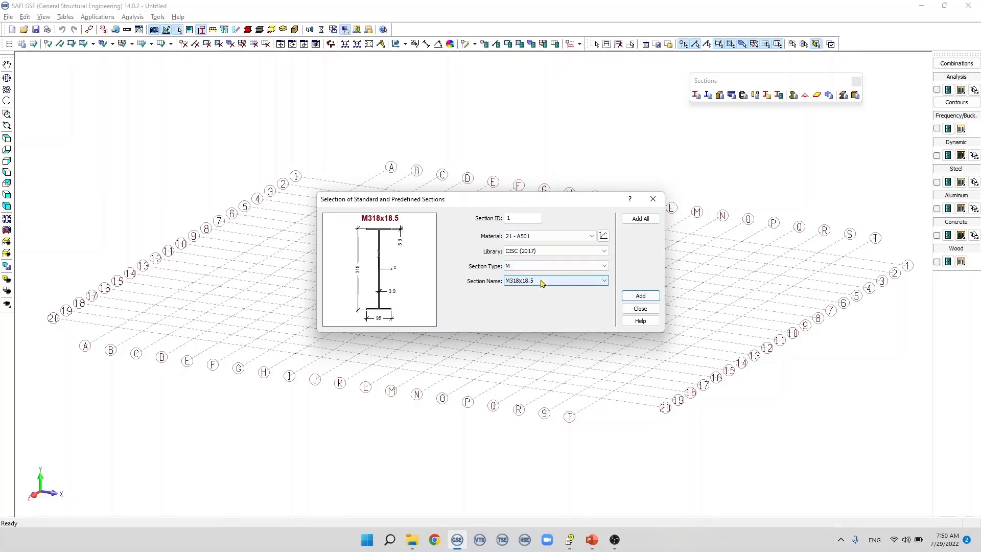
key(Down)
key(Down)
key(Down)
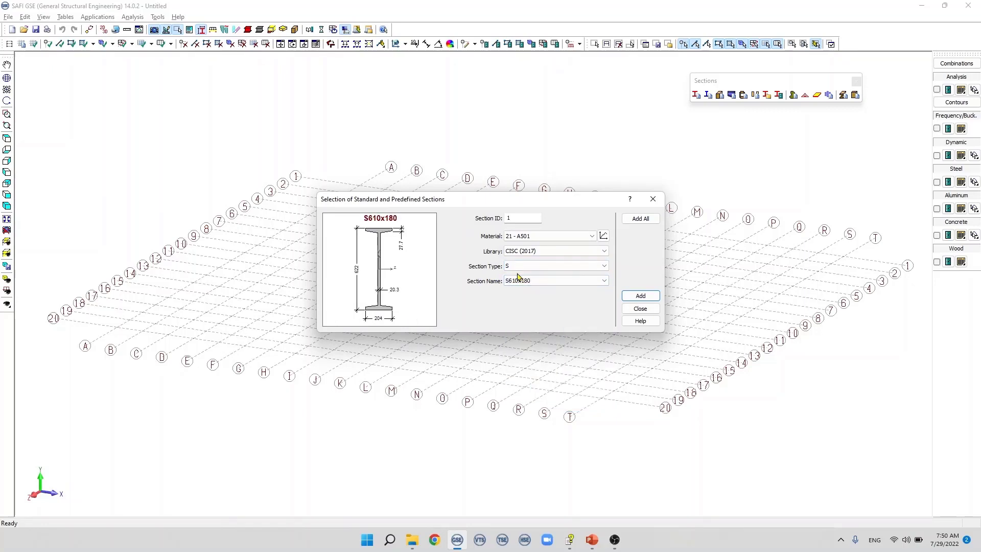
key(Down)
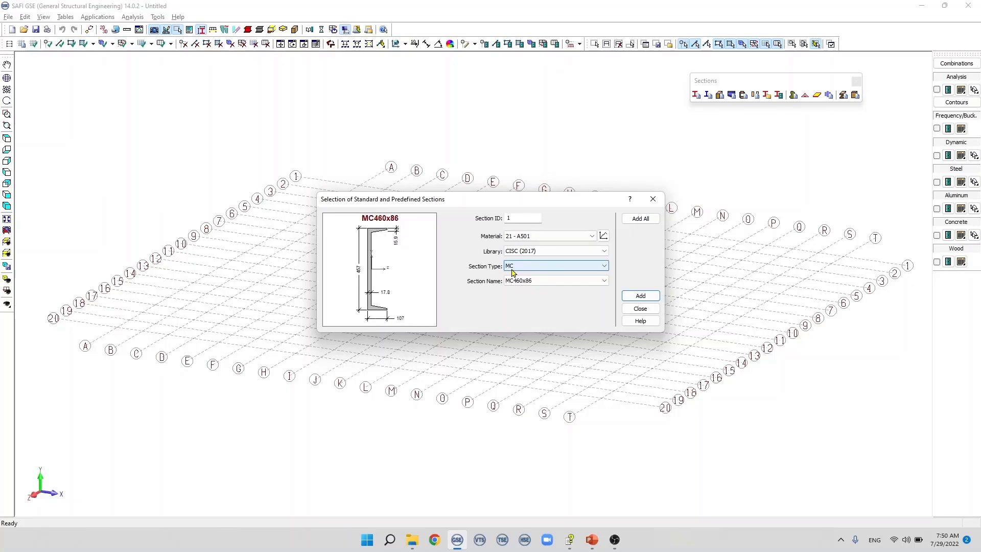
key(Down)
key(Down)
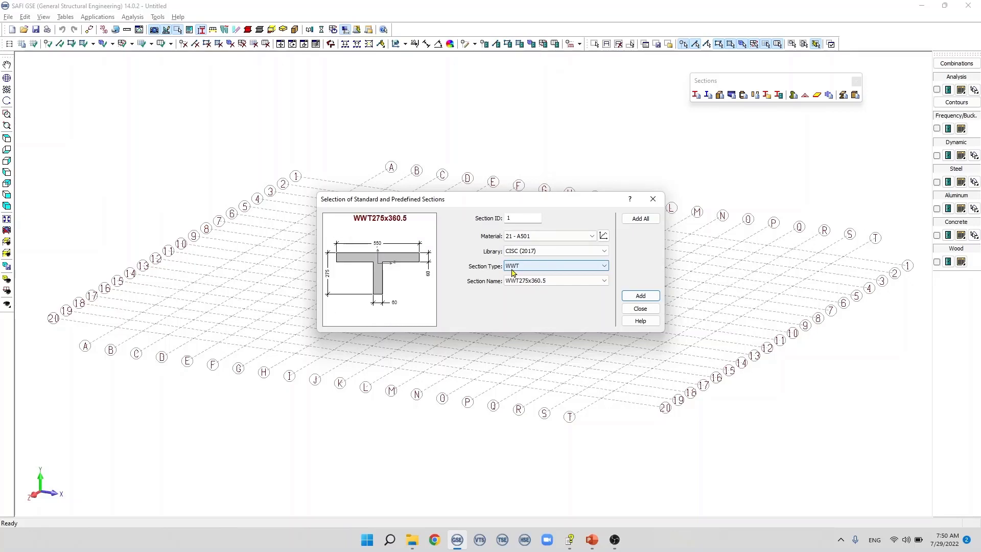
key(Down)
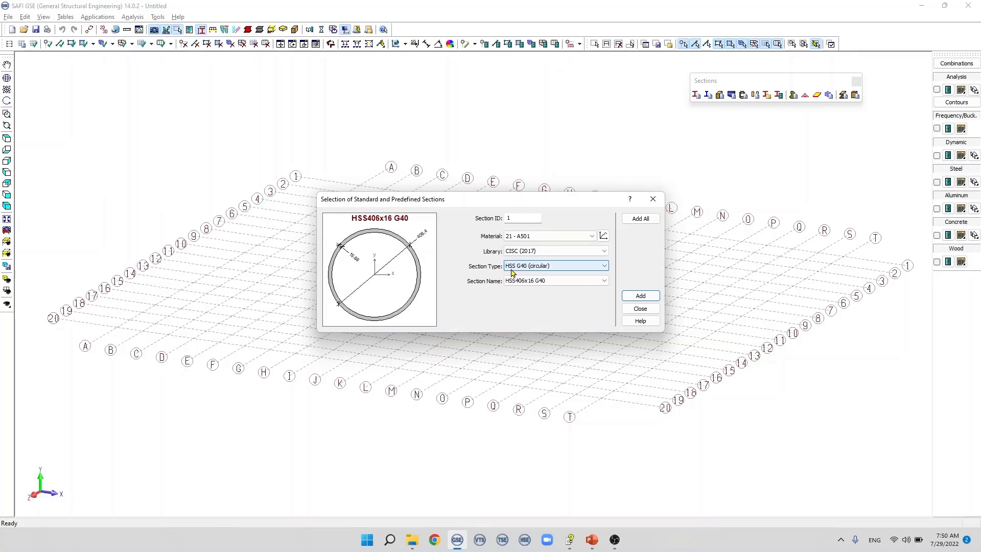
key(Down)
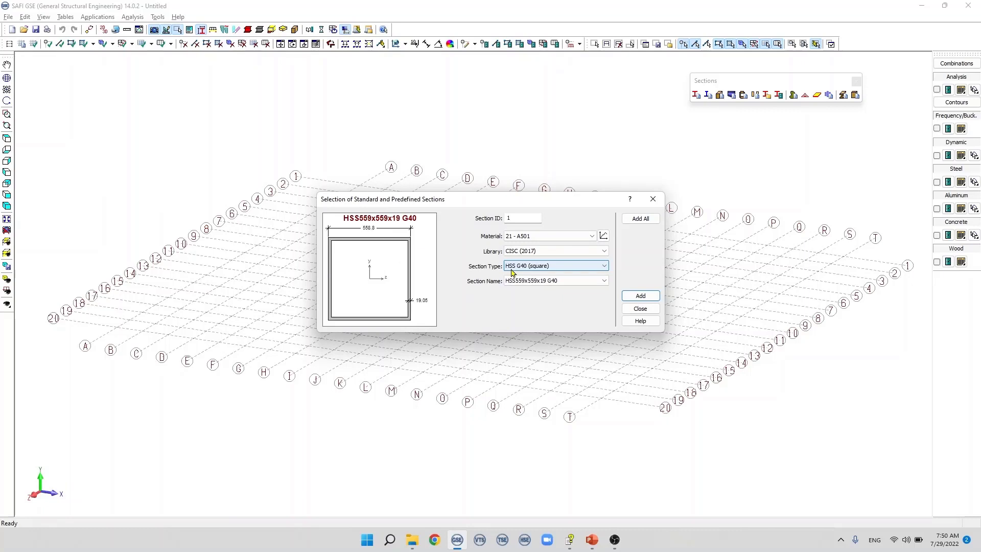
key(Down)
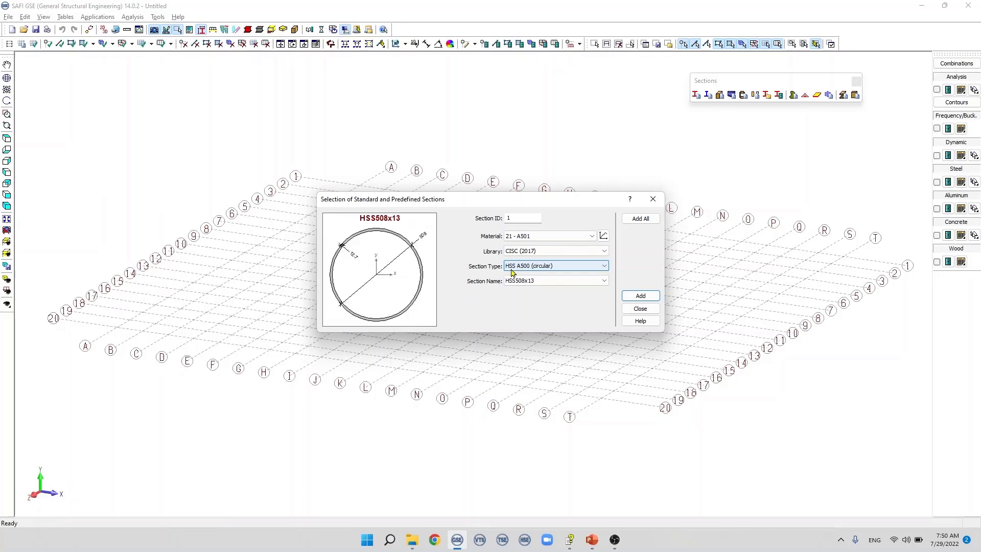
key(Down)
key(Down)
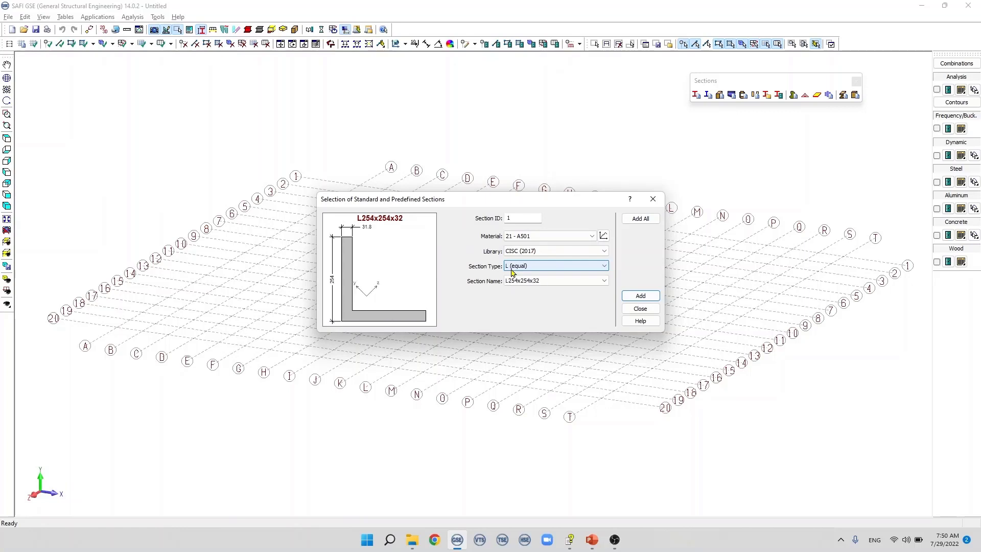
key(Down)
key(Down)
key(Down)
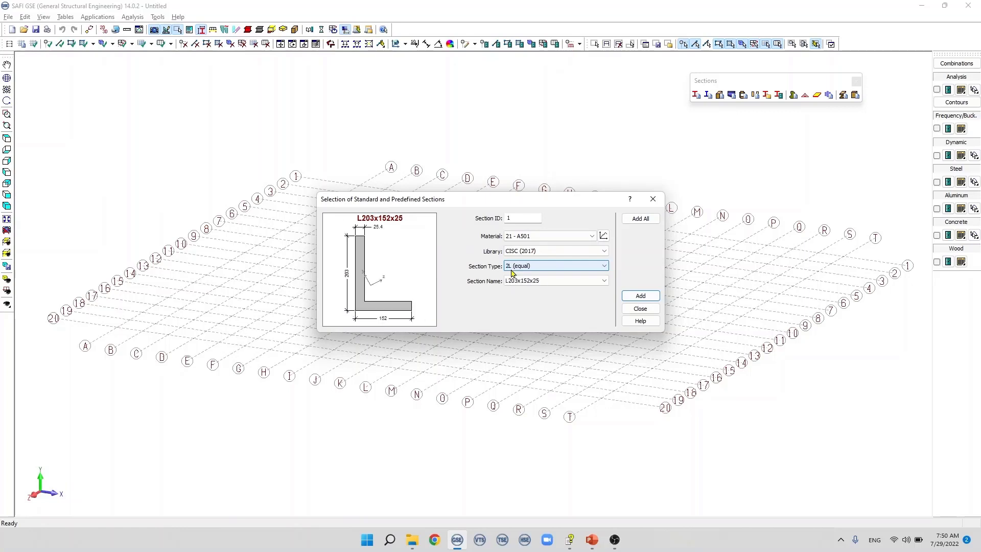
key(Down)
key(Down)
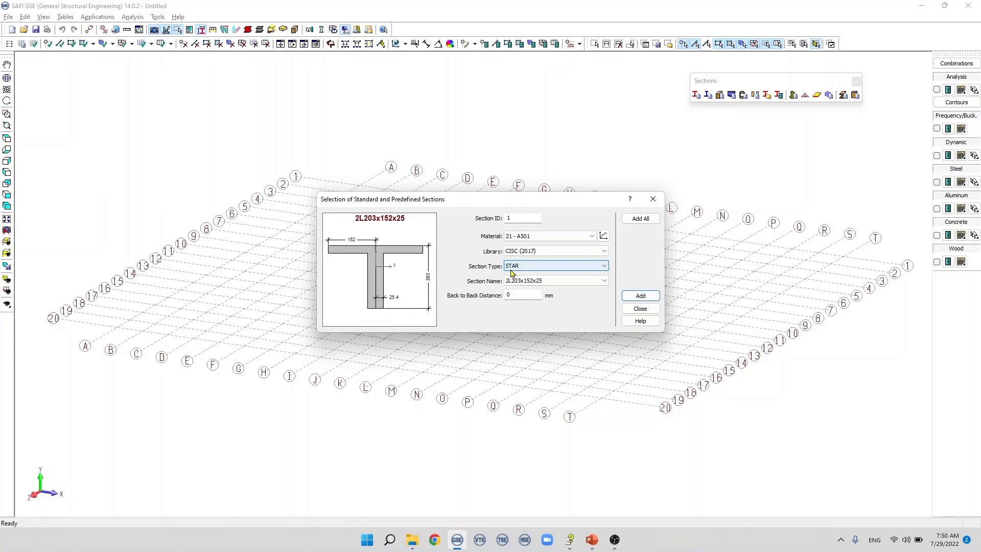
key(w)
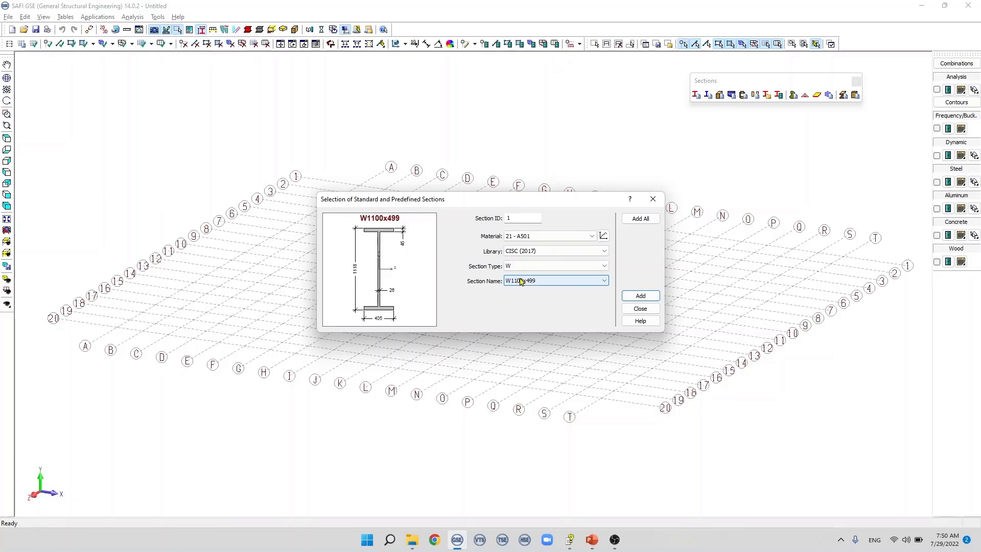
Step: Add the W690x350 section to the project
click(597, 282)
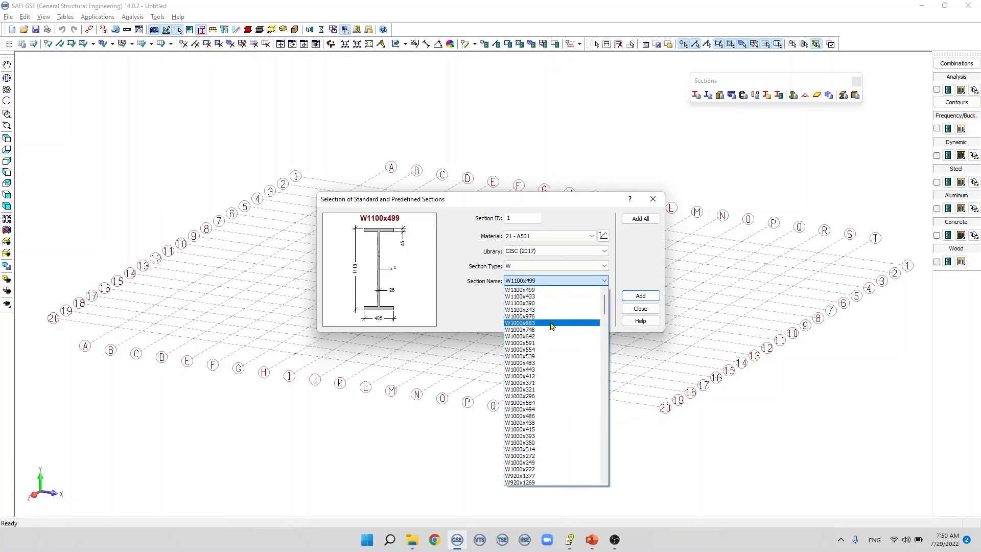
scroll(551, 328, down, 4)
scroll(551, 328, down, 20)
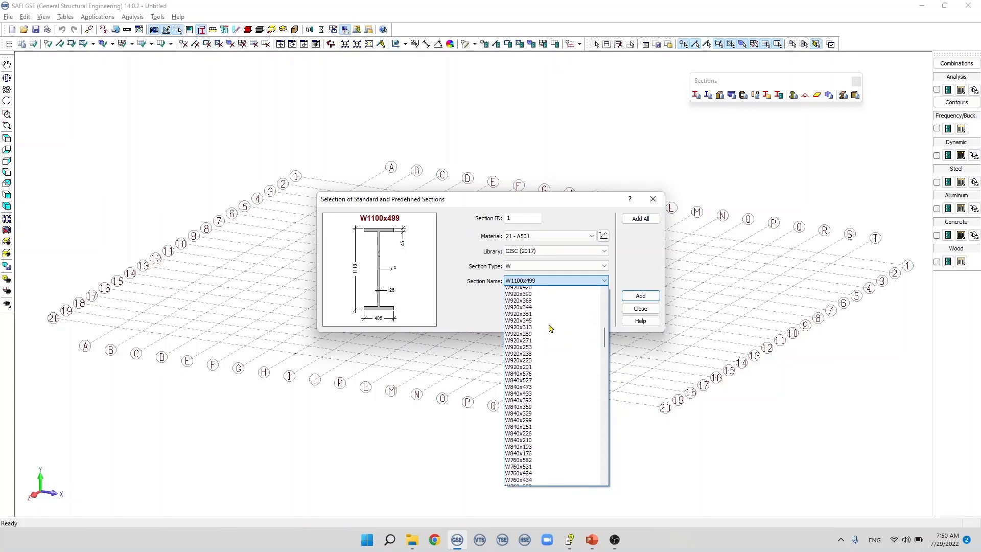
click(520, 338)
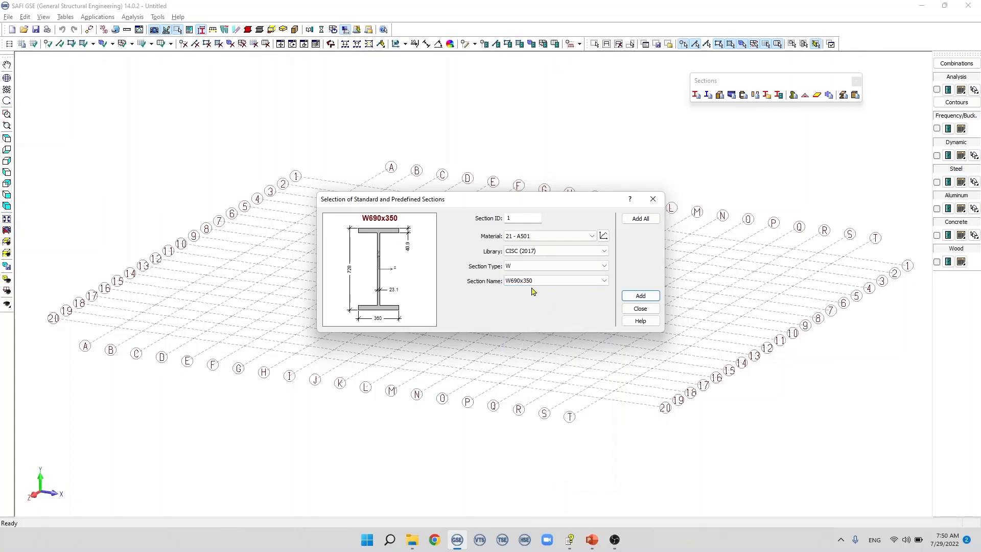
click(626, 297)
Step: Add the W610x82 section to the project
click(592, 281)
scroll(540, 436, down, 3)
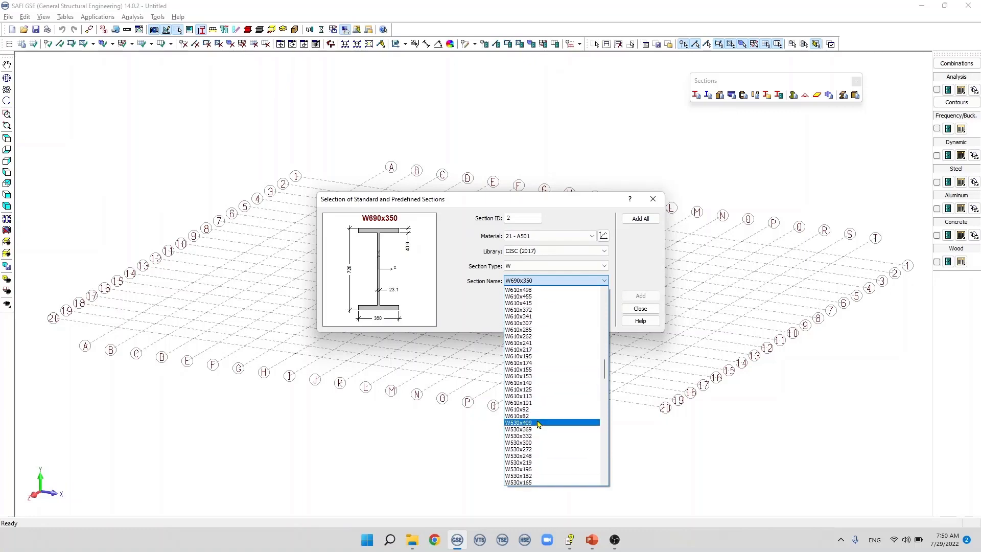
click(536, 424)
click(636, 297)
Step: Add the W410x60 section to the project
click(589, 281)
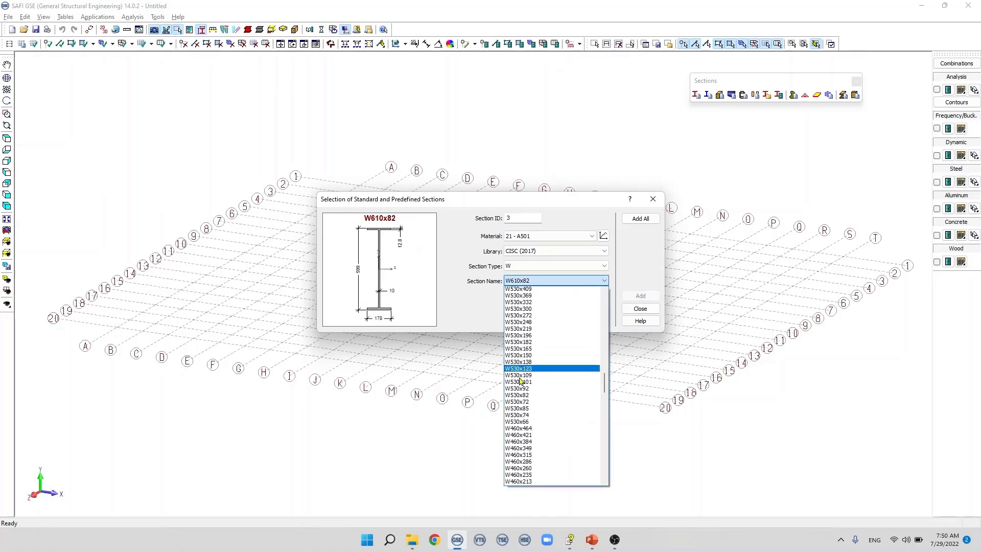
scroll(542, 367, down, 3)
click(536, 412)
click(640, 296)
Step: Add the W360x162 section and the C380x74 and C230x22 channels, then finish selecting sections
click(582, 281)
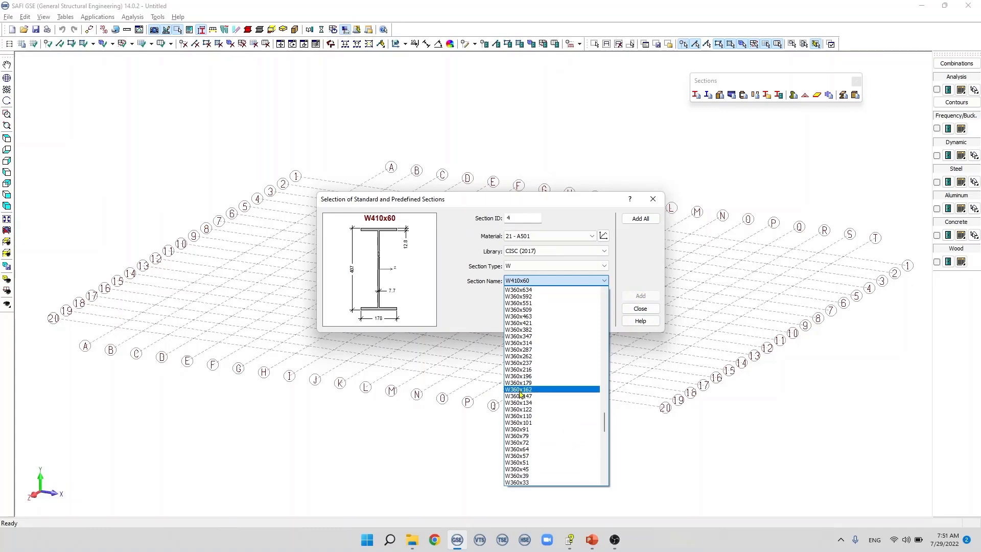
click(519, 391)
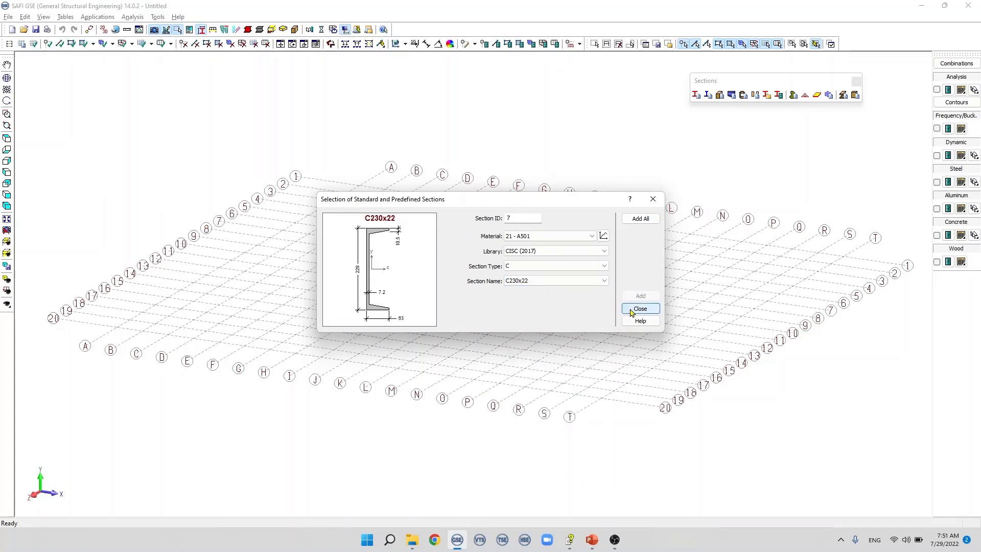
click(640, 308)
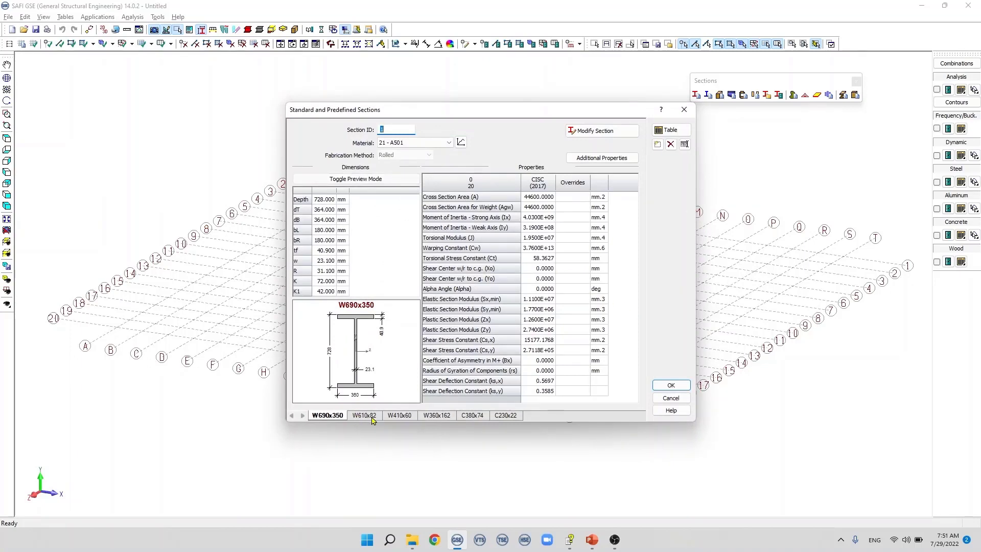
Step: Examine the dimensions and properties of the W610x82, W410x60, W360x162, C380x74 and C230x22 sections one after another
click(374, 418)
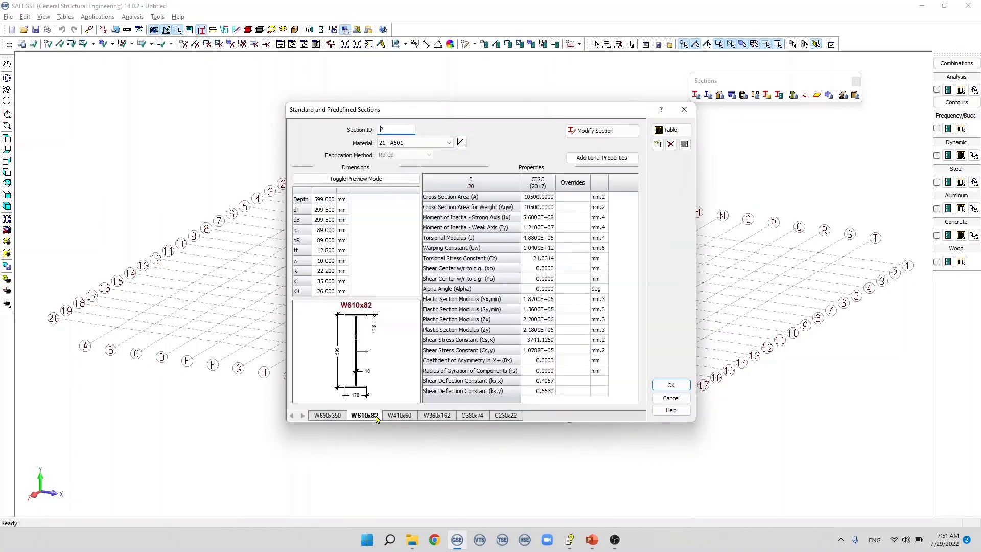
click(403, 417)
click(432, 418)
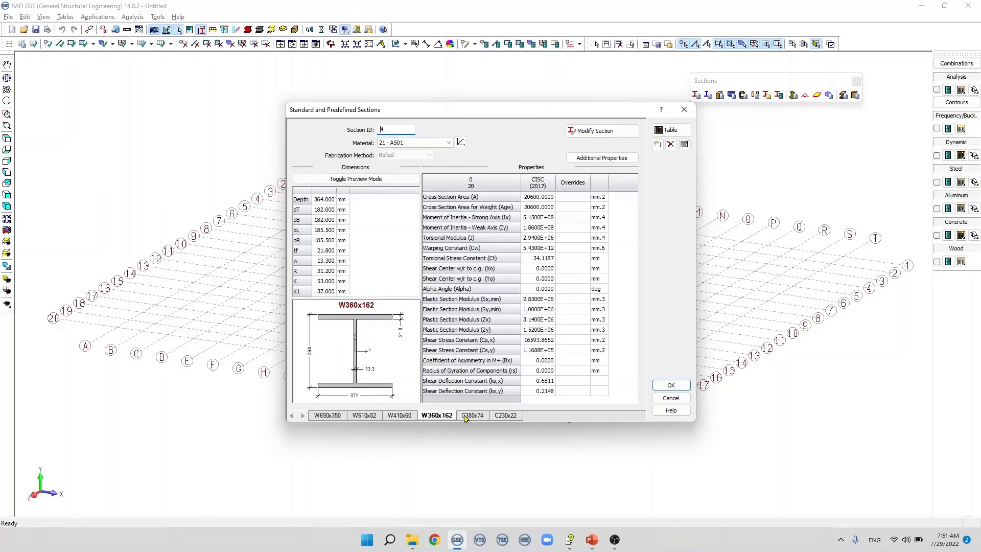
click(469, 417)
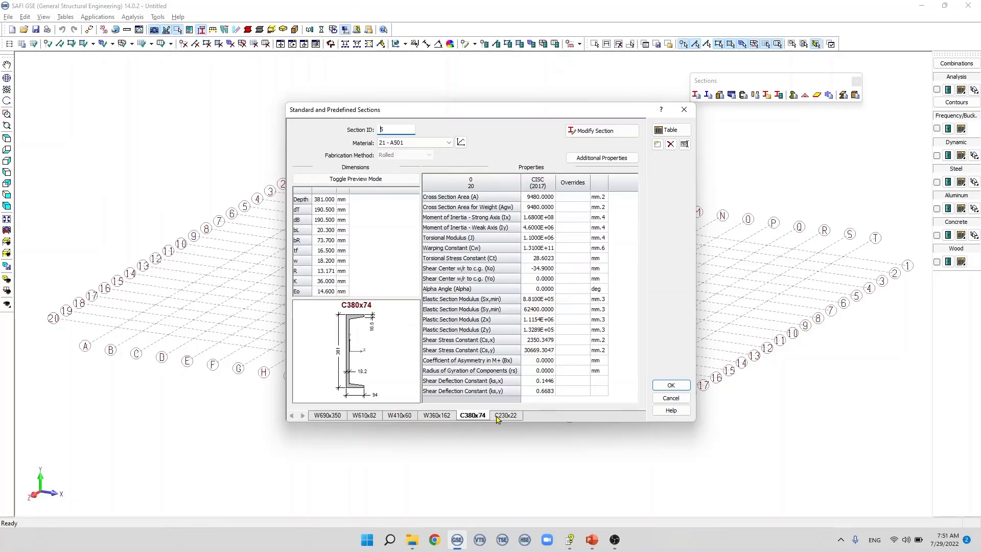
click(497, 418)
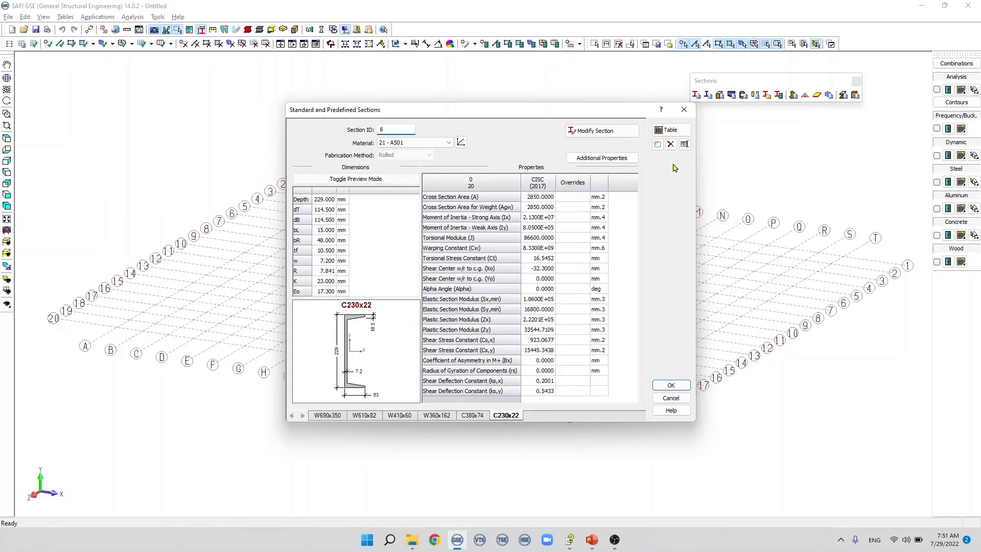
Step: Delete the C230x22 section from the project
click(657, 144)
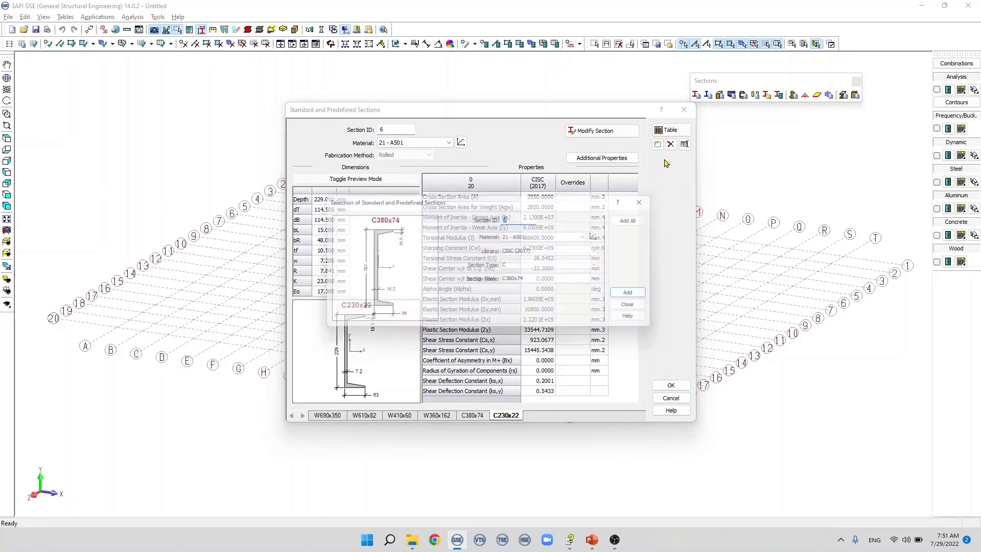
click(627, 304)
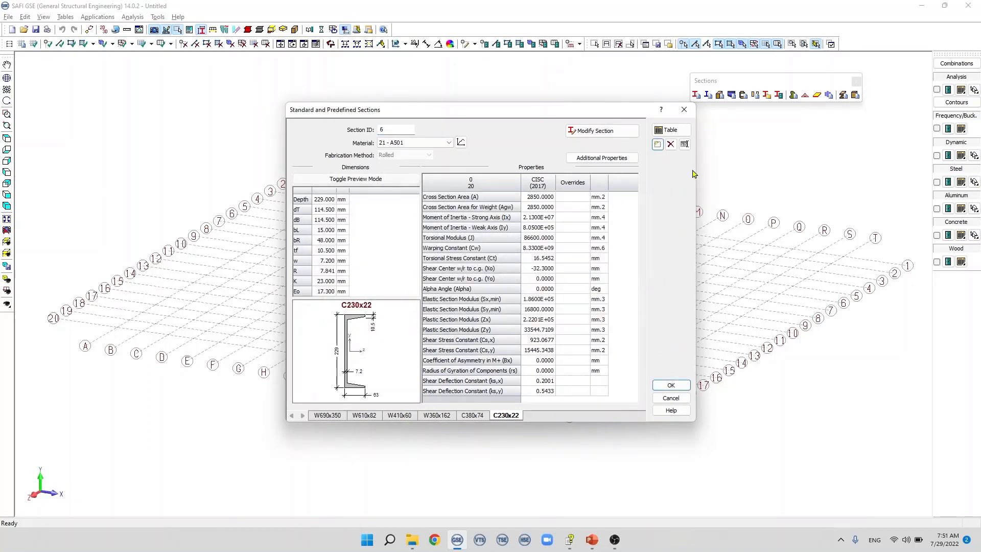
click(670, 144)
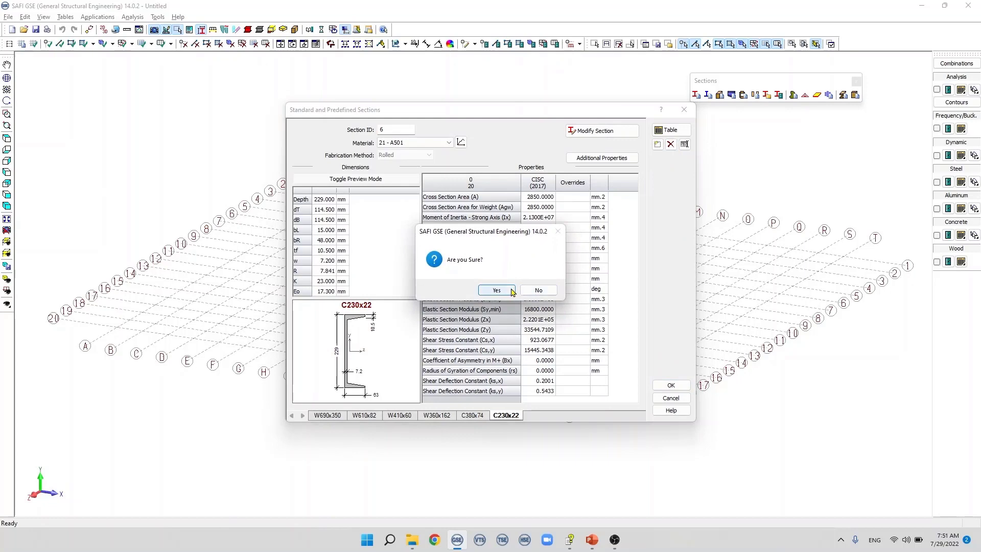
click(497, 290)
Step: Inspect the table of all defined sections and the library selection settings of C380x74 without changing them
click(669, 130)
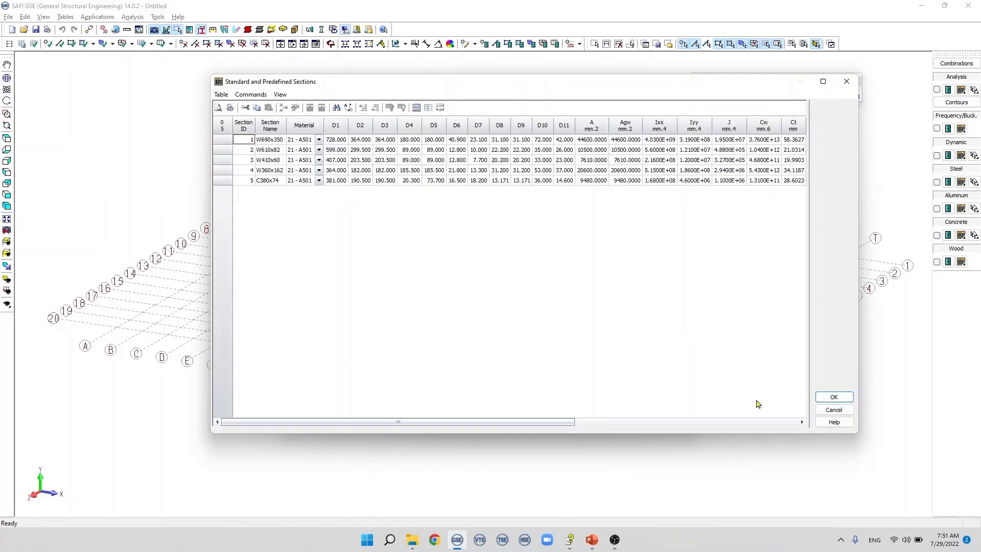
click(834, 409)
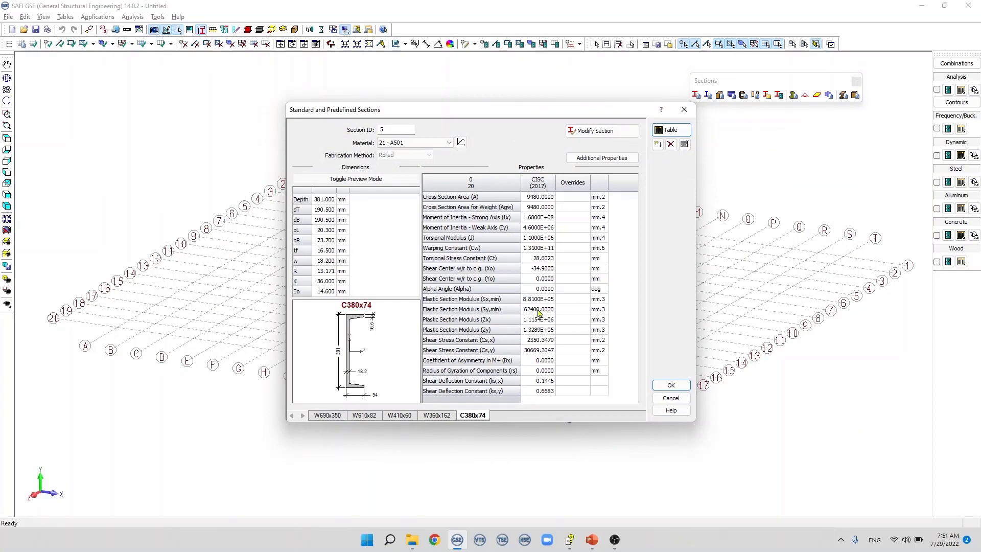
double_click(471, 416)
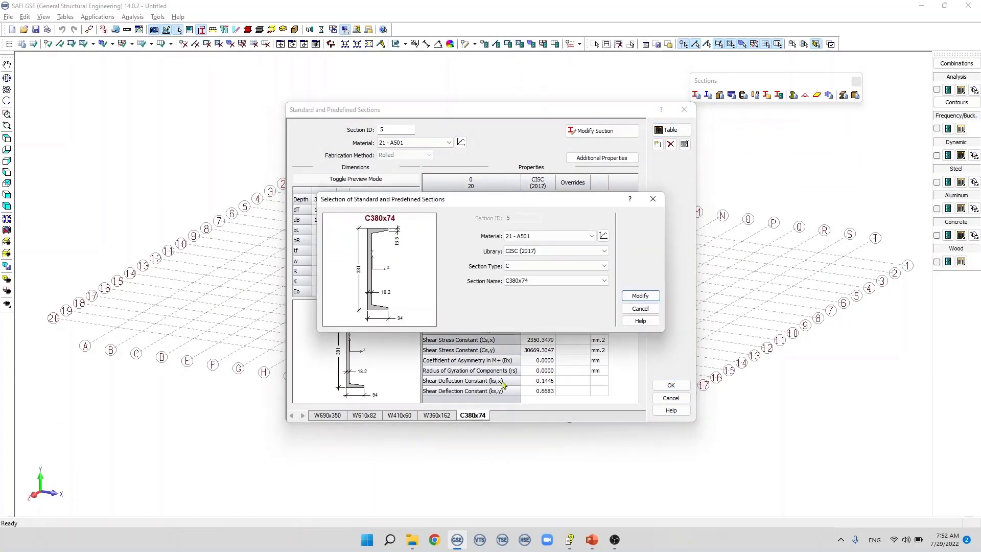
click(636, 307)
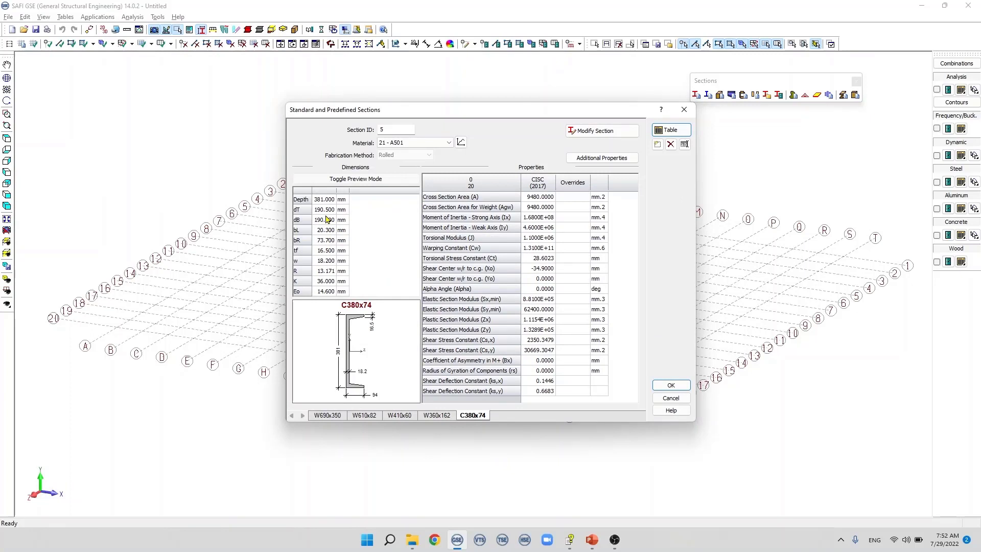
Step: Override the cross section area of C380x74 with 9000 mm²
click(579, 200)
text(9000)
click(583, 208)
Step: Copy the CISC cross section area of C380x74 and remove the area override
click(533, 199)
right_click(531, 201)
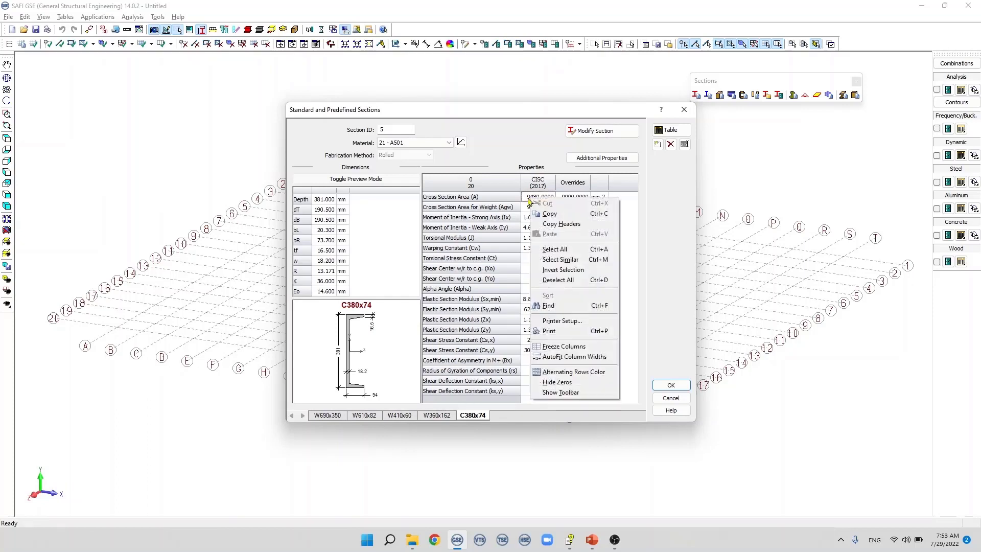
click(546, 216)
click(581, 199)
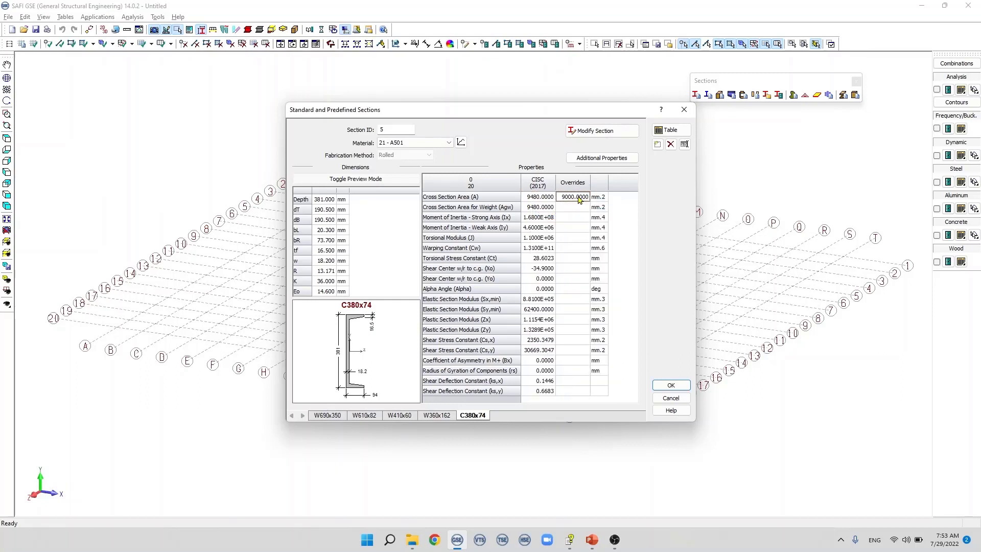
right_click(580, 200)
click(595, 229)
Step: Check the symbolic dimension preview and additional properties of C380x74, and accept the standard section definitions
click(364, 181)
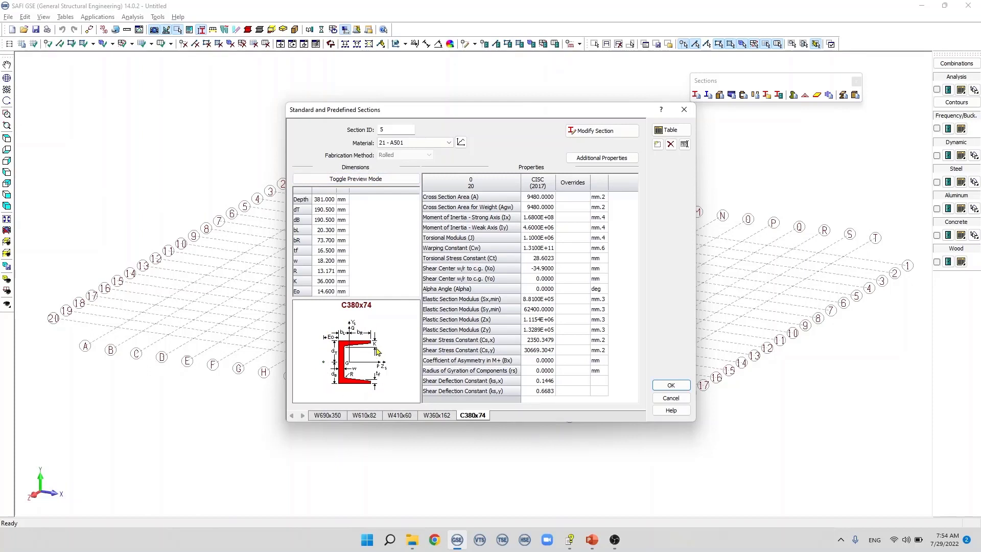
click(594, 159)
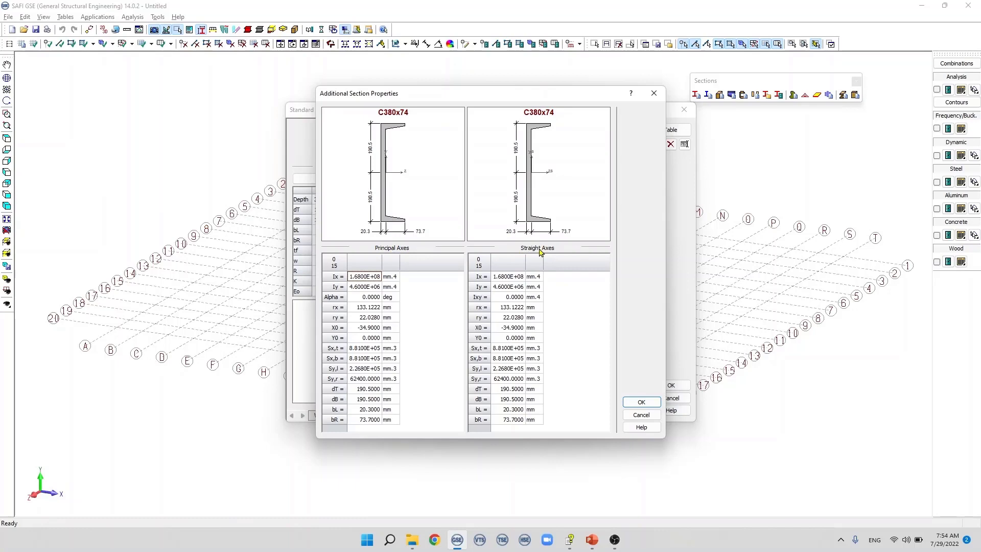
click(641, 402)
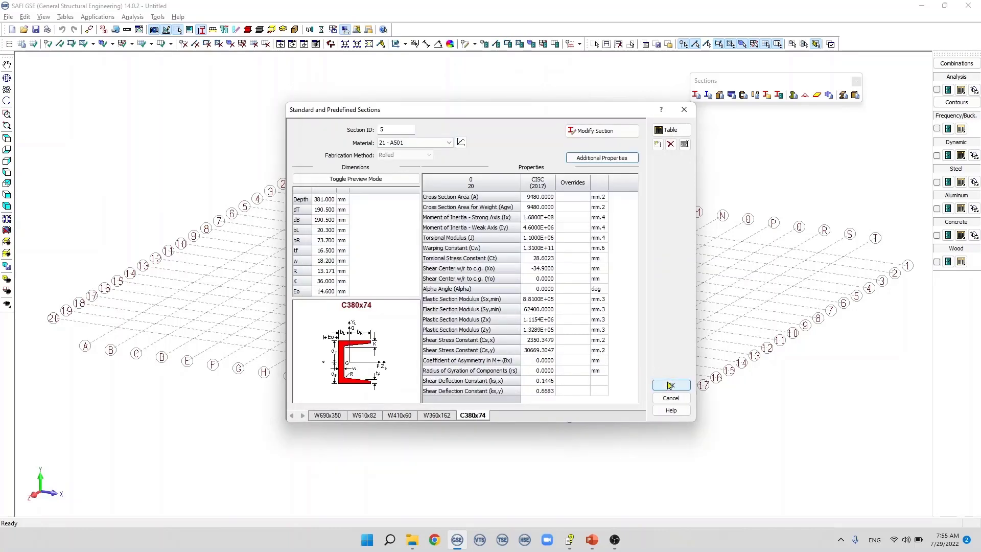
click(669, 384)
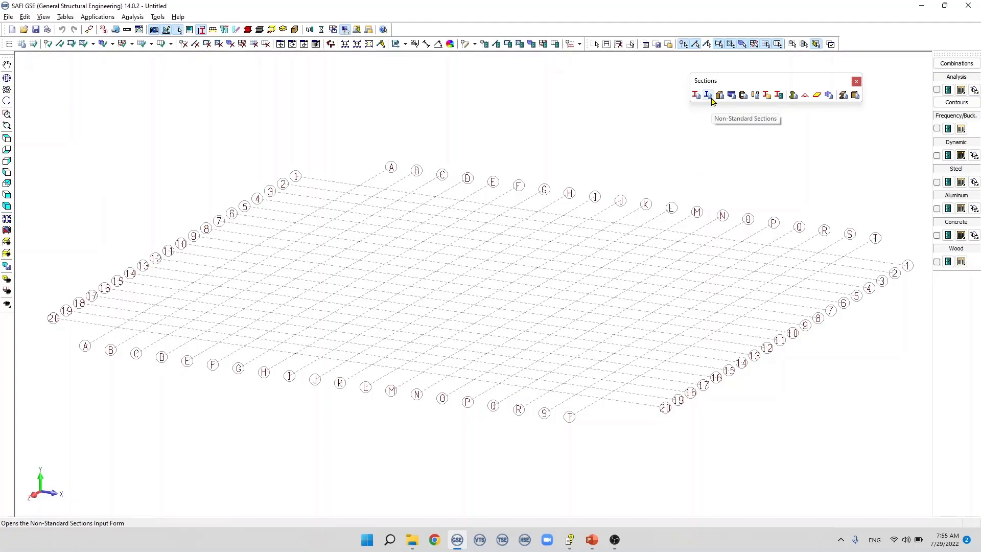
Step: Start defining a non-standard section named W100x80x7, keeping 2 - 350W as its material
click(73, 19)
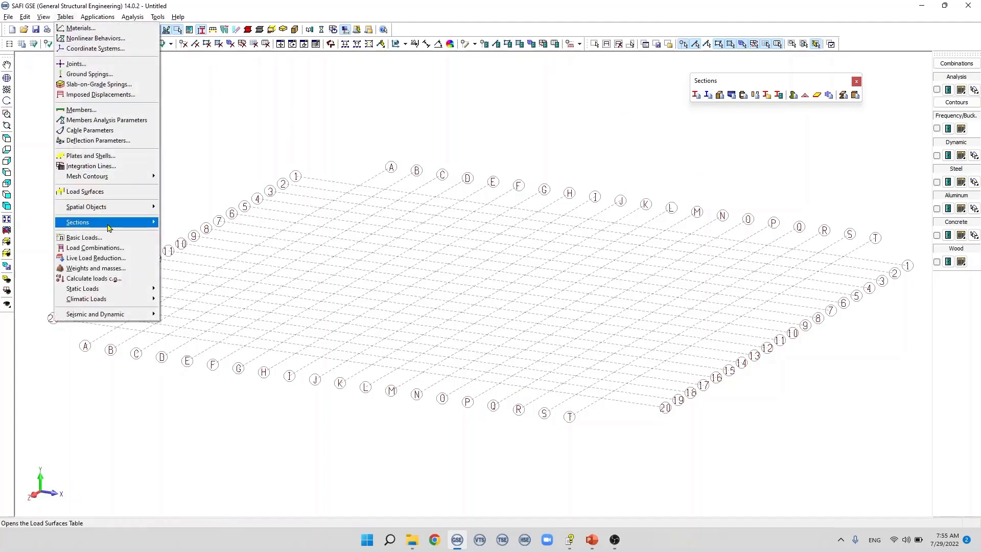
mouse_move(108, 223)
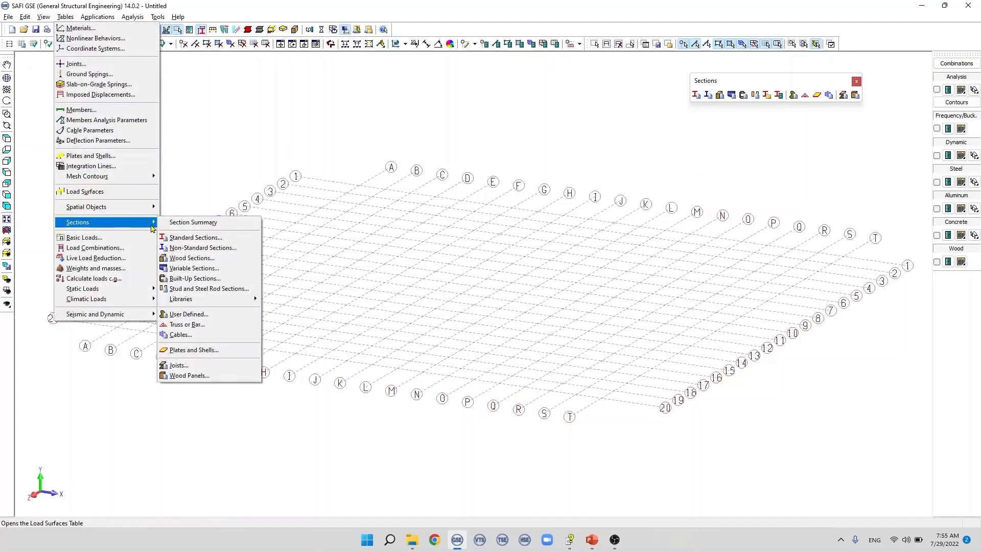
click(215, 248)
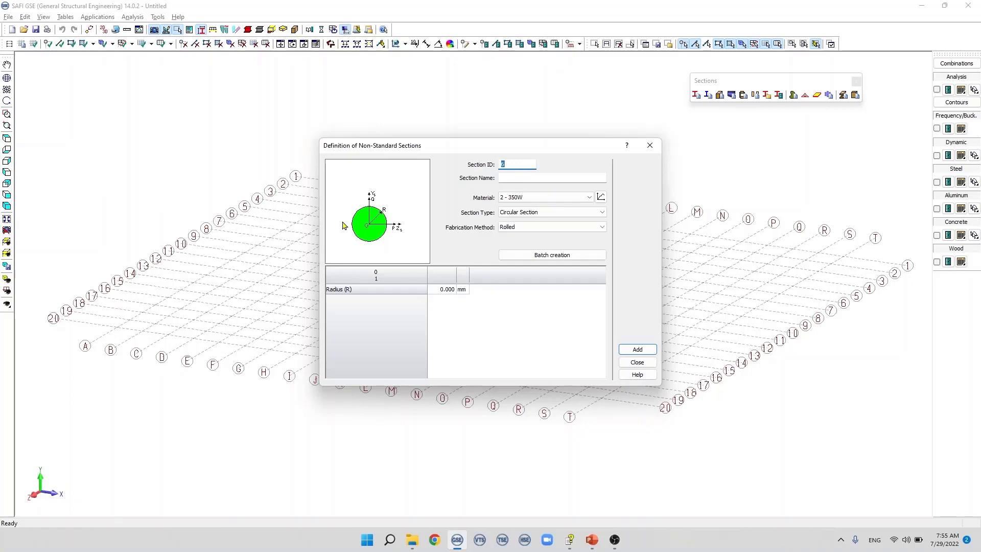
click(505, 176)
text(W1)
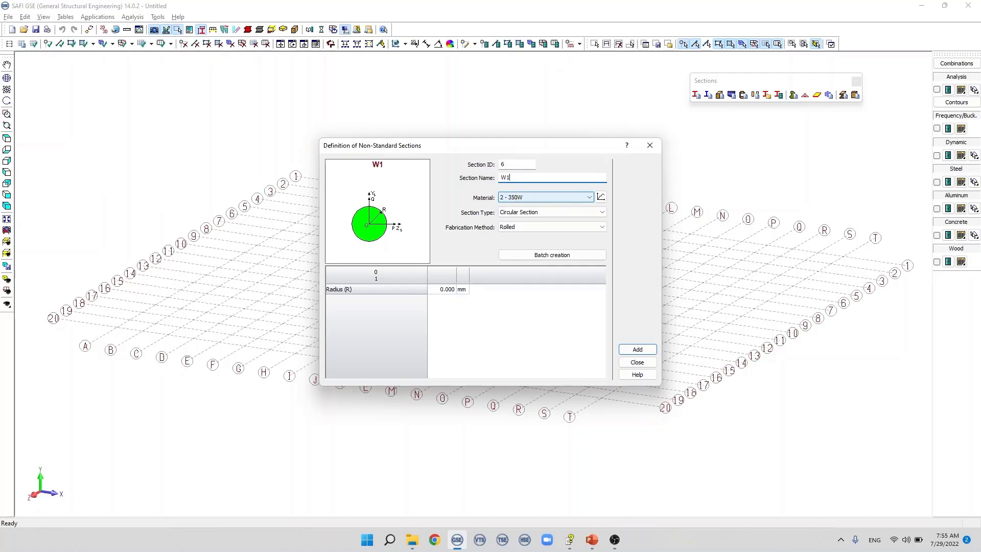
text(00x80x7)
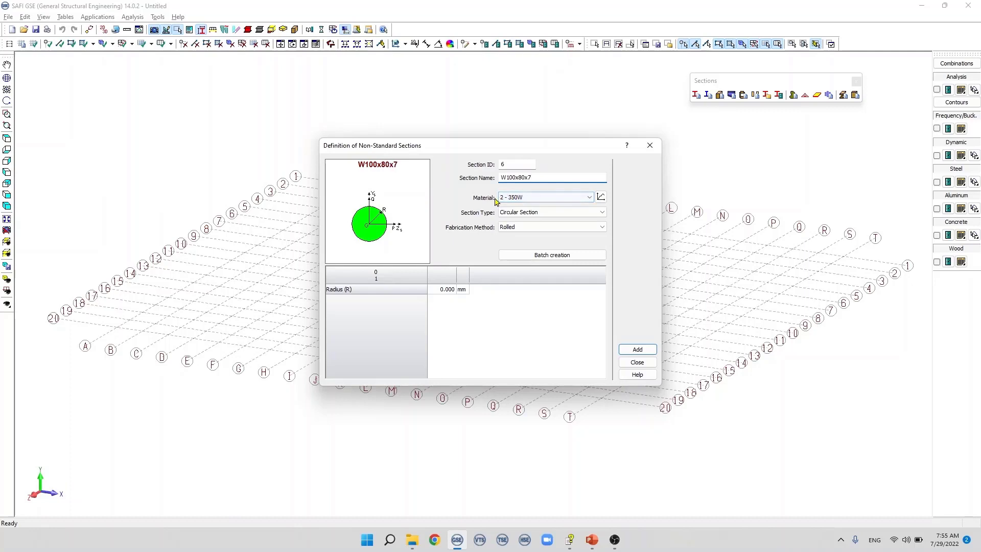
click(566, 200)
click(565, 201)
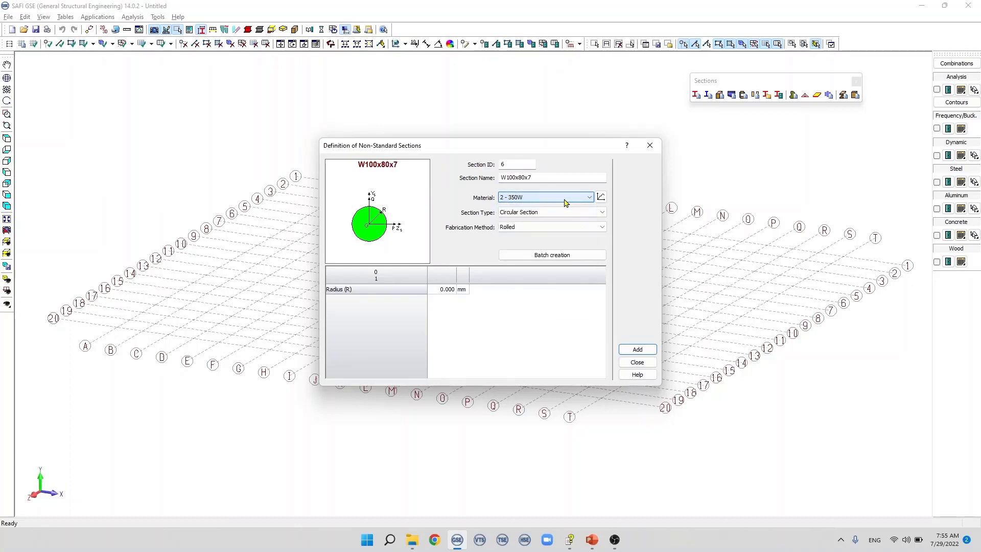
Step: Review the available non-standard section types and their dimension parameters, from the square section through to Cold Formed Z w/o Lips
click(559, 213)
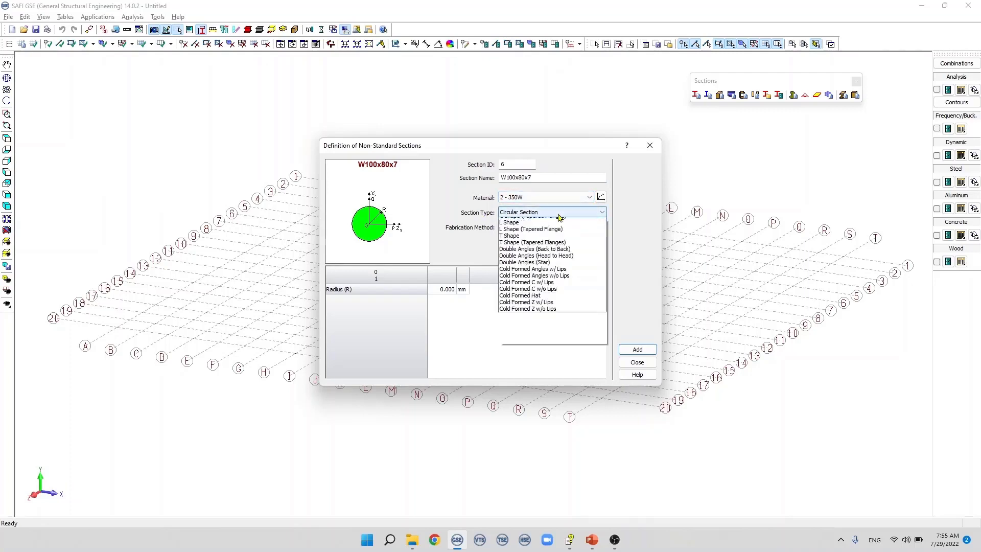
click(572, 221)
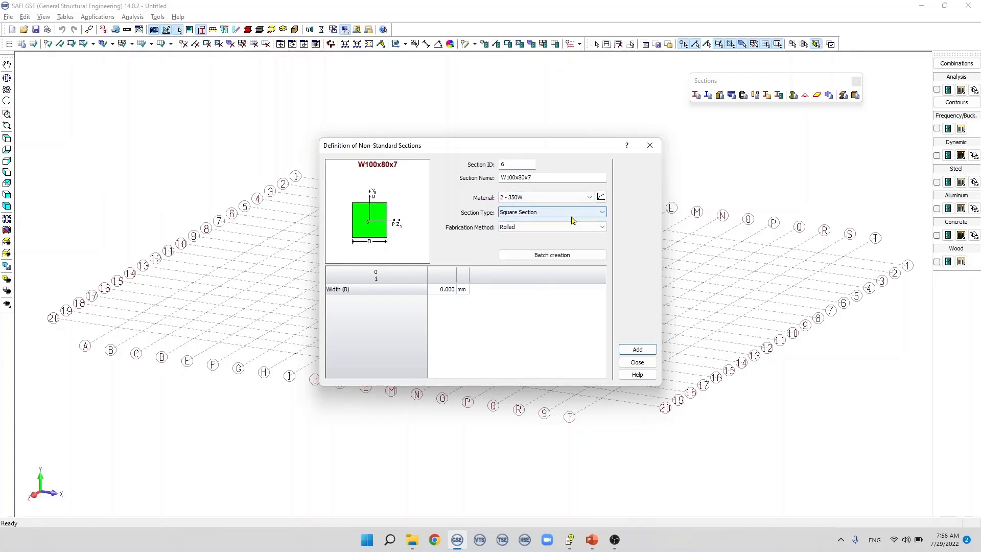
key(Down)
key(Down)
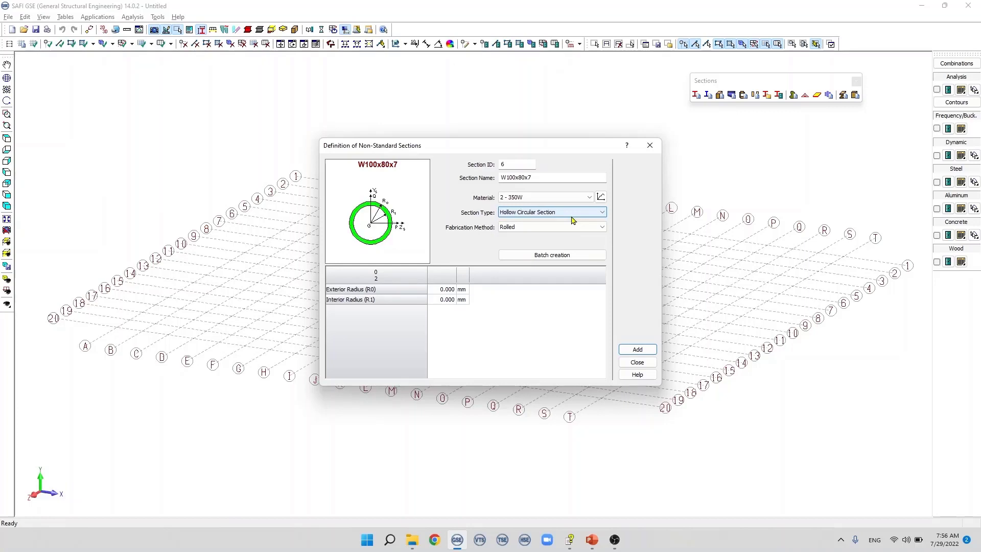
key(Down)
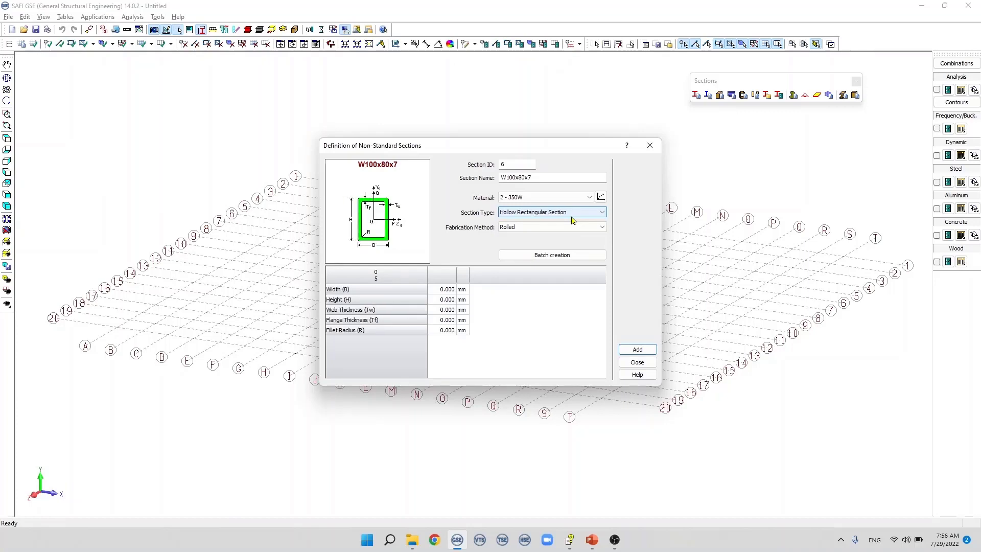
key(Down)
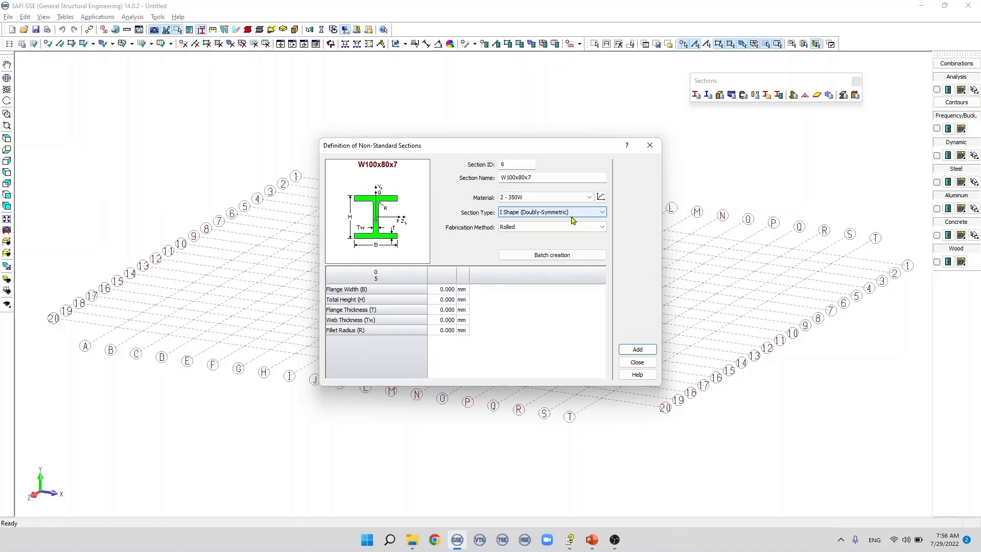
key(Down)
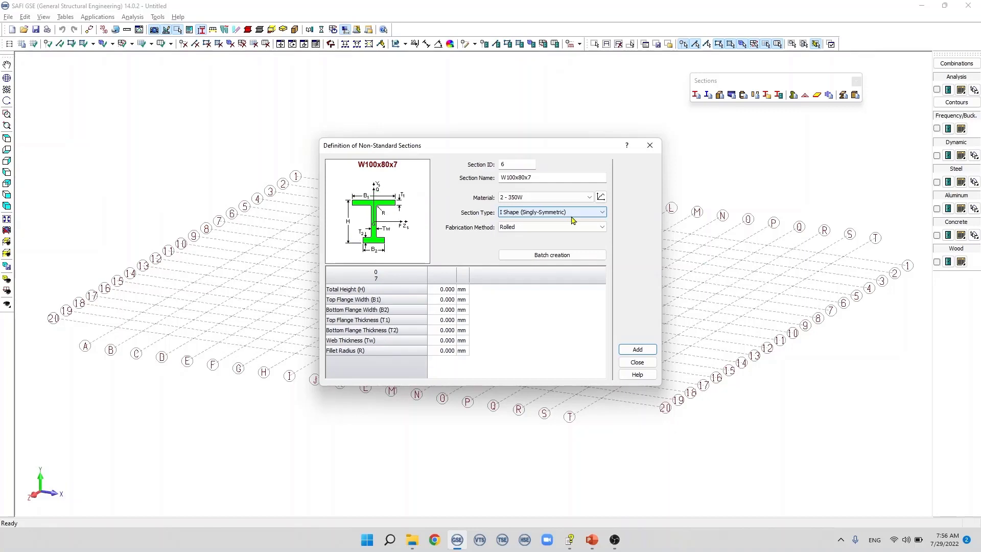
key(Down)
key(Down)
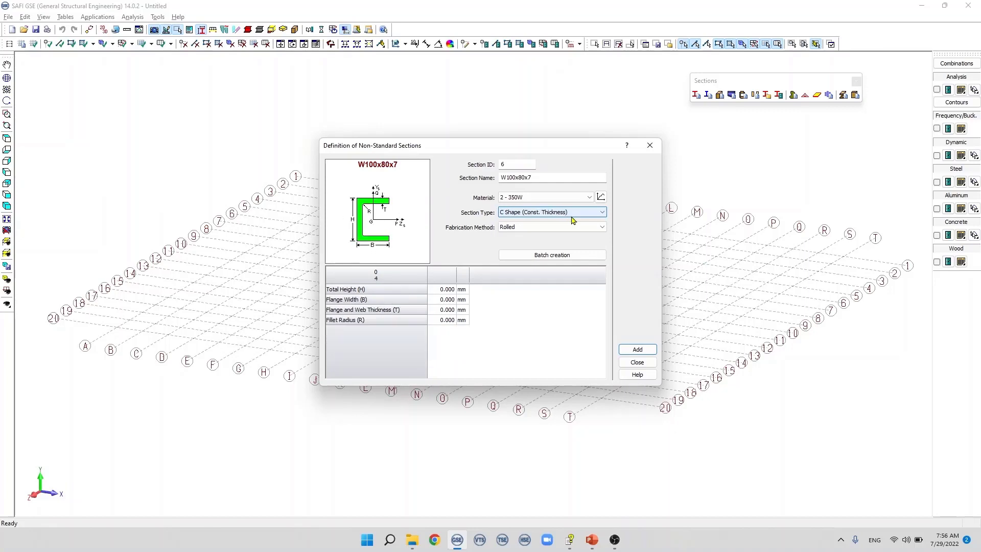
key(Down)
key(Down)
key(Down)
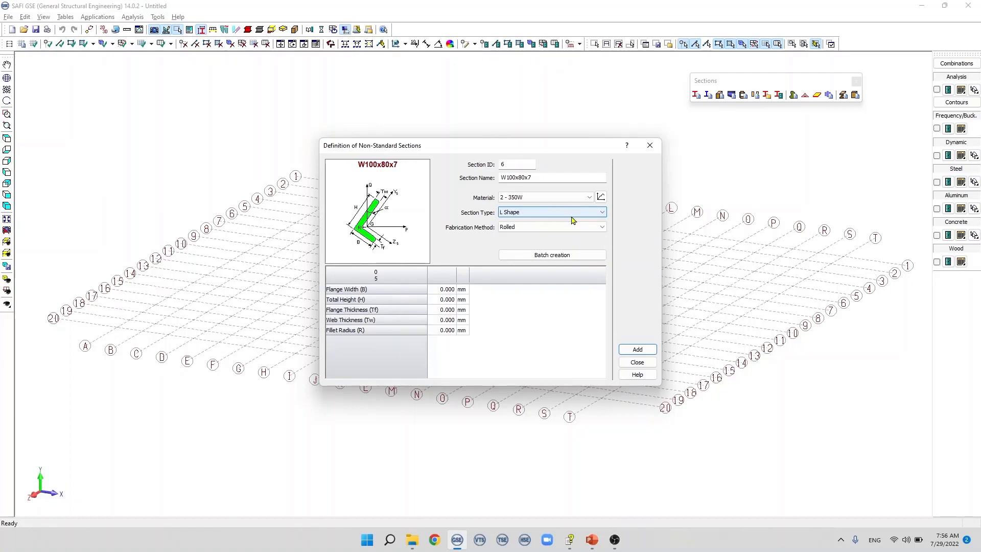
key(Down)
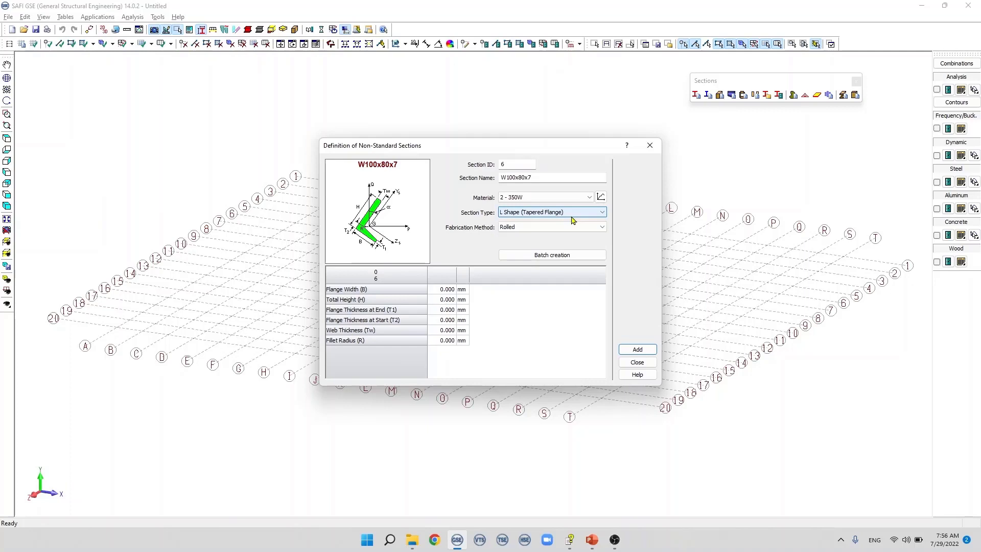
key(Down)
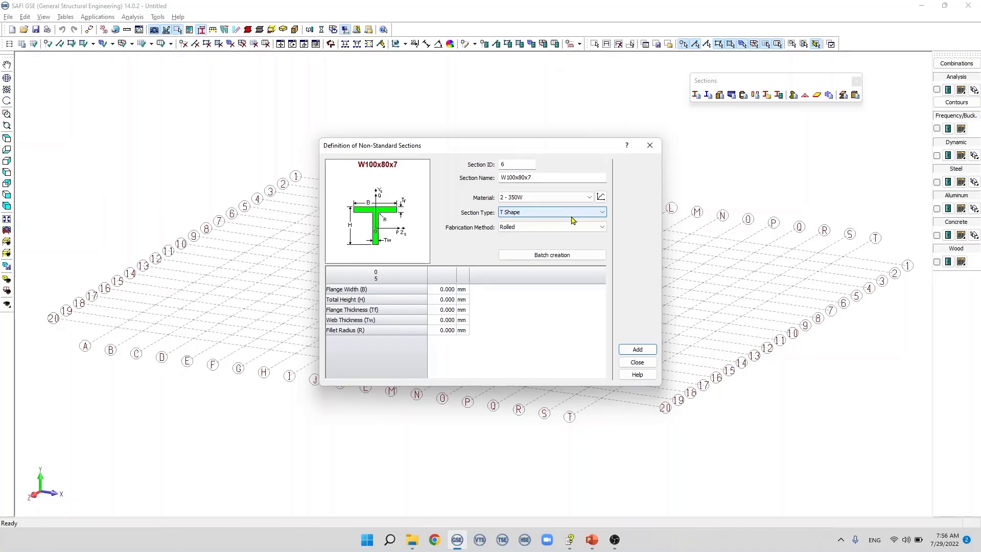
key(Down)
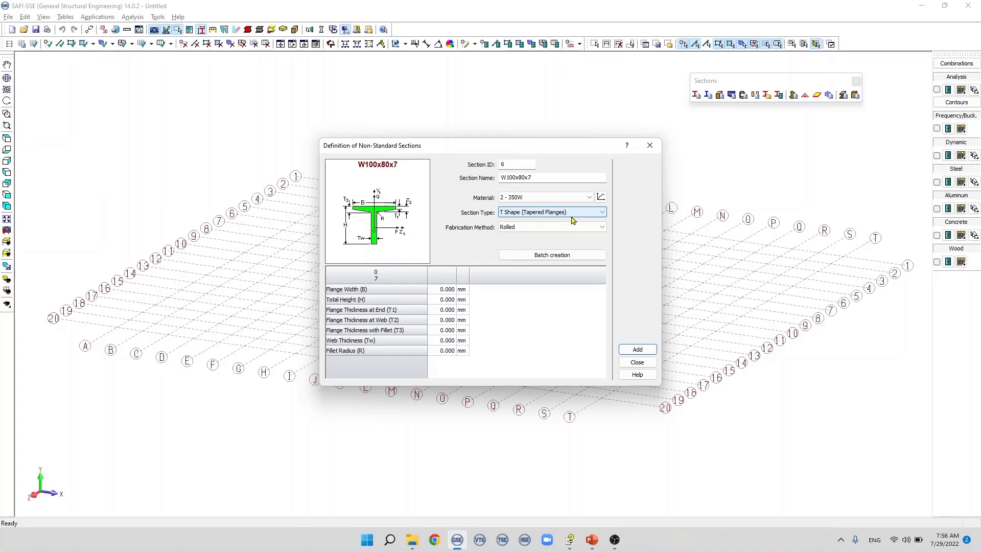
key(Down)
key(Down)
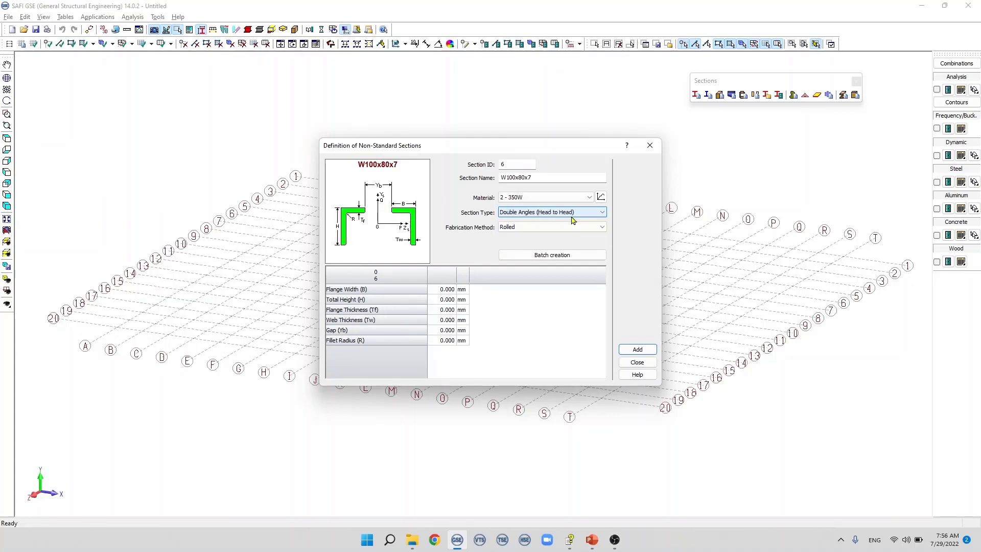
key(Down)
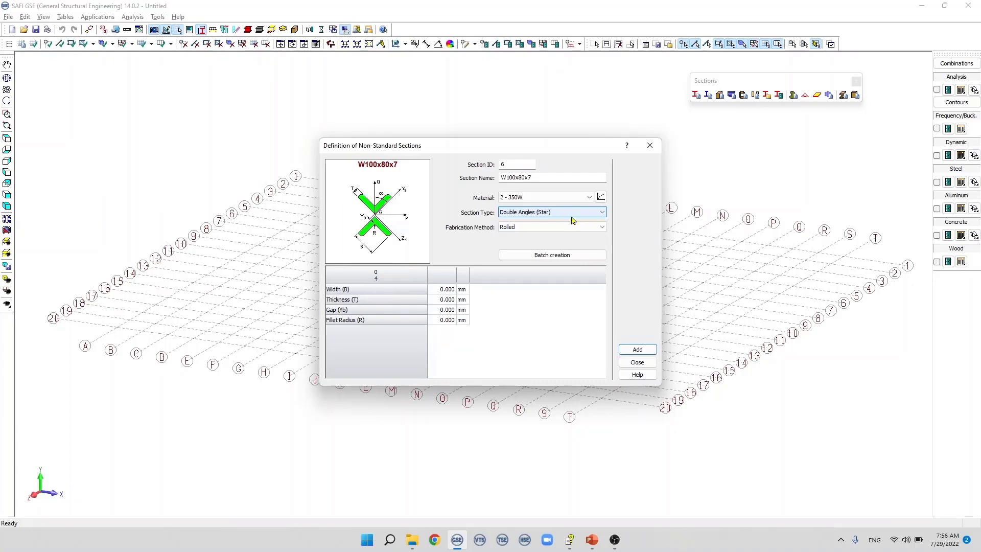
key(Down)
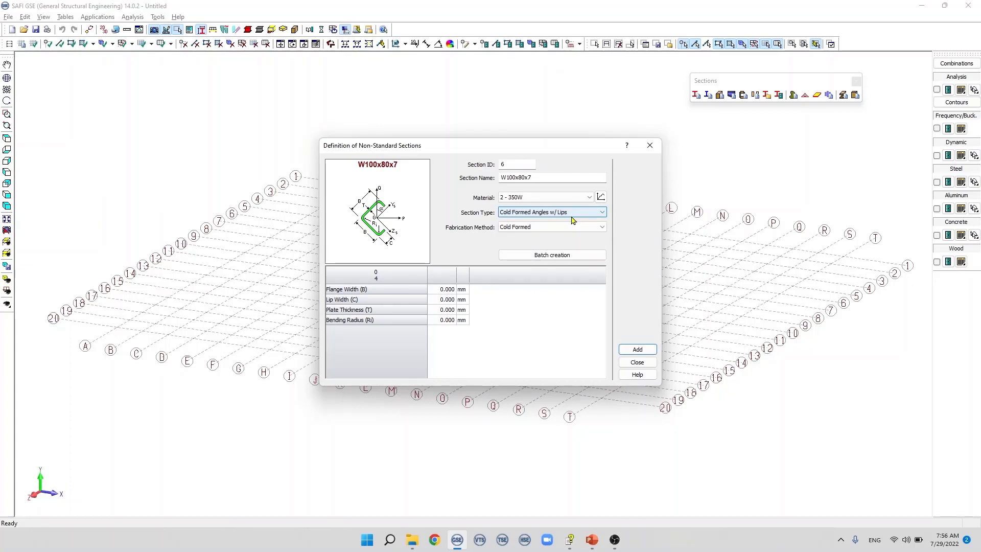
key(Down)
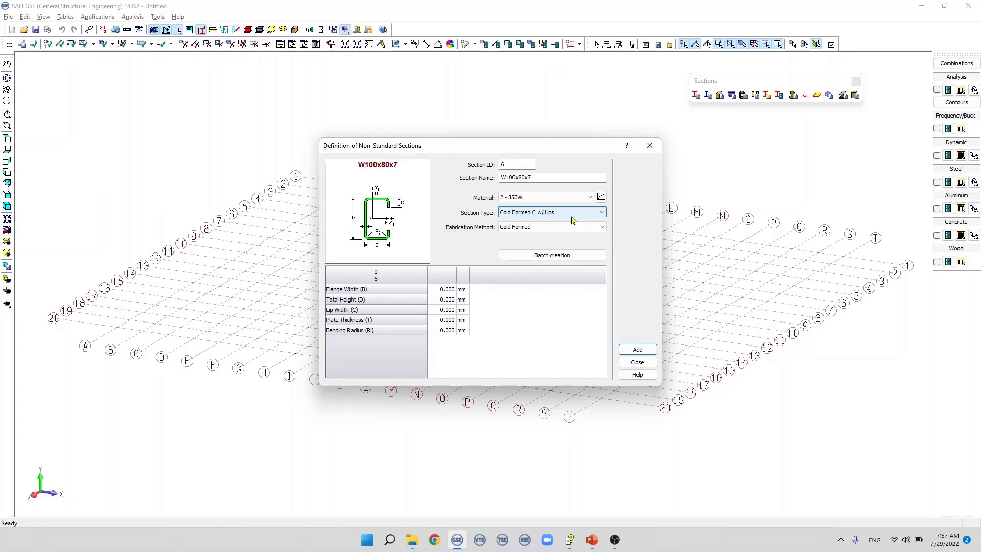
key(Down)
key(Down)
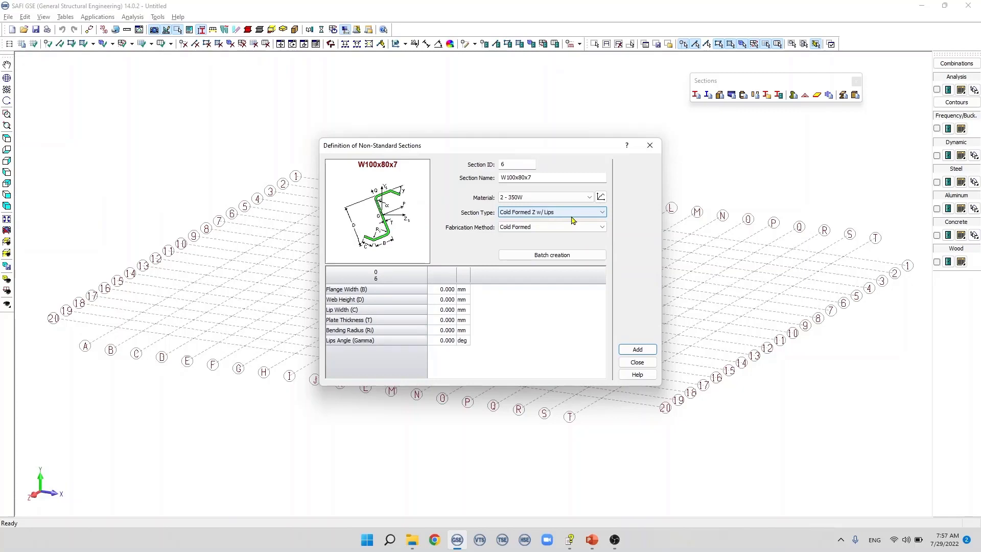
key(Down)
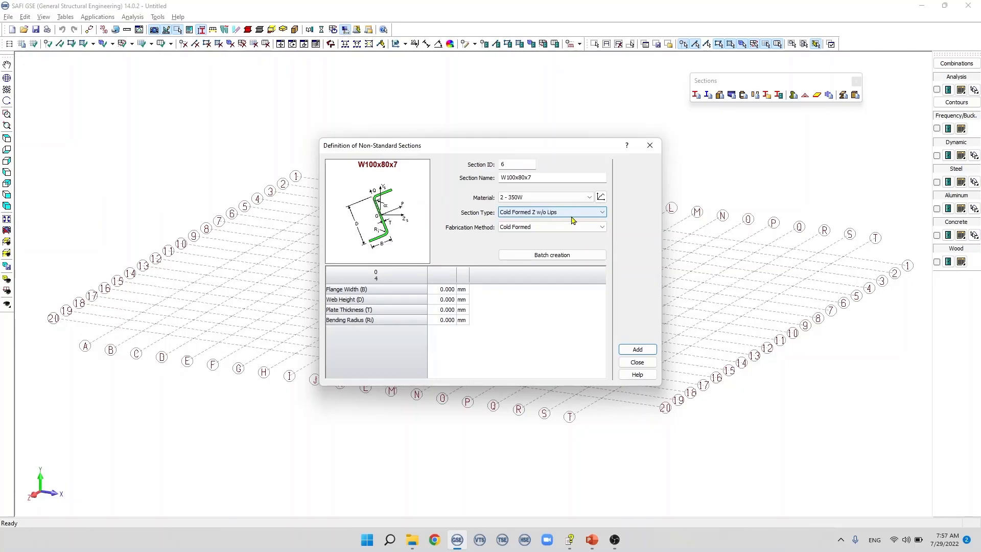
Step: Set the section type to I Shape (Doubly-Symmetric), with a flange width of 80 mm and a total height of 100 mm
key(Down)
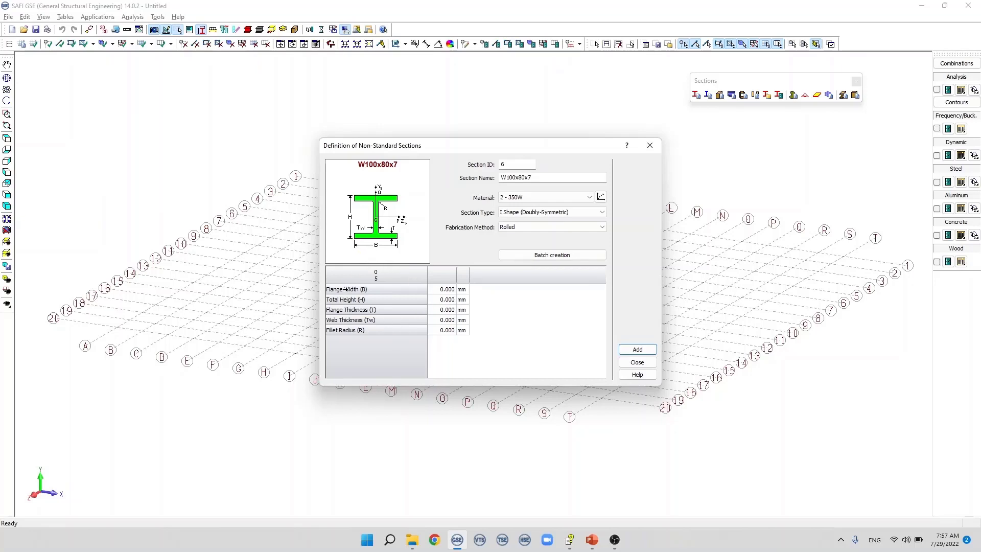
click(442, 289)
text(80)
click(437, 302)
text(100)
Step: Set the flange and web thicknesses to 7 mm and the fillet radius to 10 mm, and add the W100x80x7 section
click(440, 310)
click(439, 310)
text(7)
click(447, 321)
click(442, 323)
text(7)
click(445, 331)
click(446, 331)
text(10)
click(637, 350)
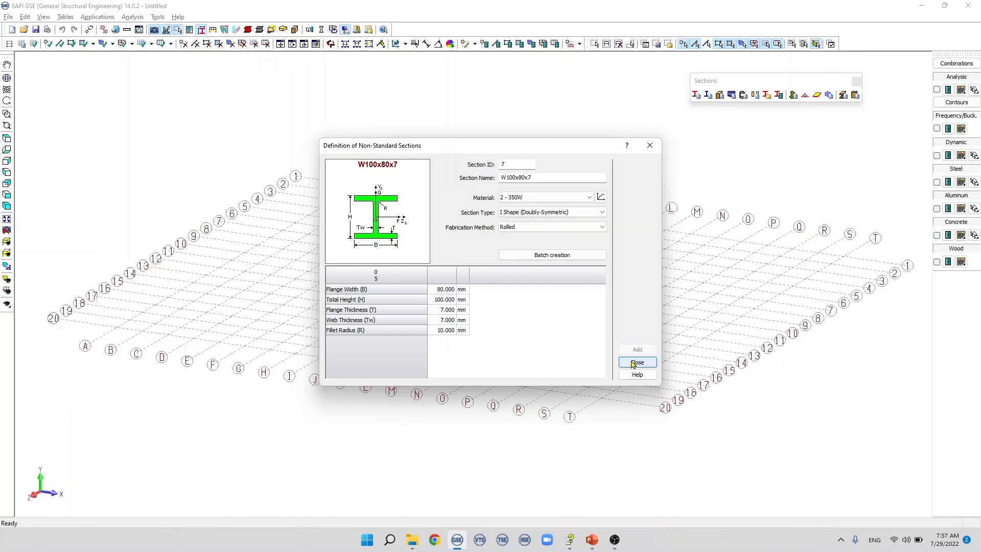
click(632, 362)
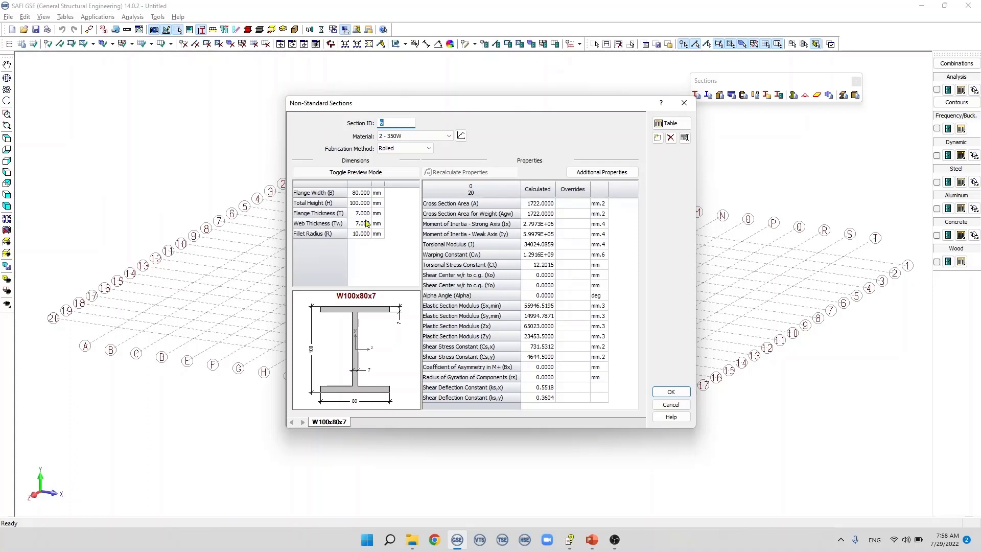
Step: Set the flange width of the non-standard section W100x80x7 to 90 mm and recalculate its properties
double_click(356, 195)
text(90)
click(373, 204)
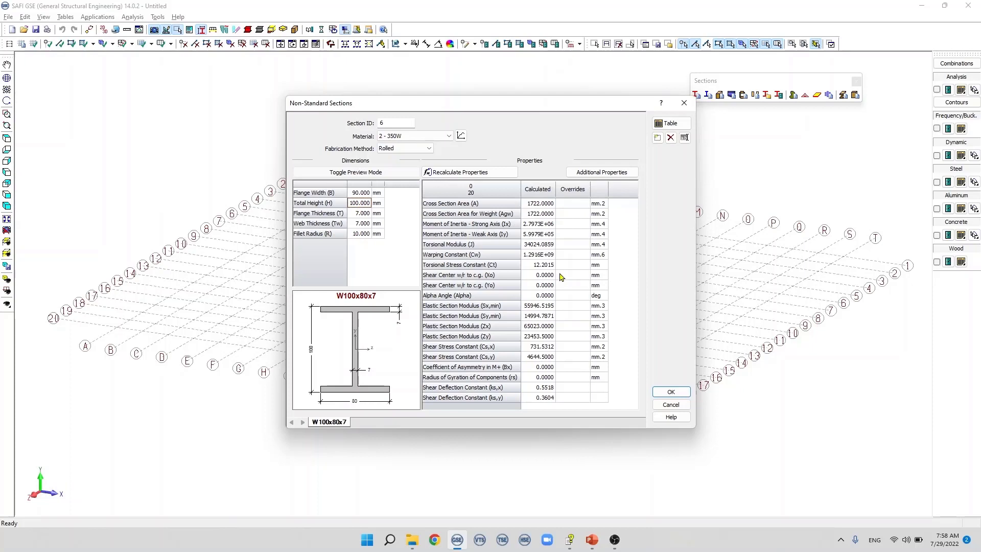
click(482, 174)
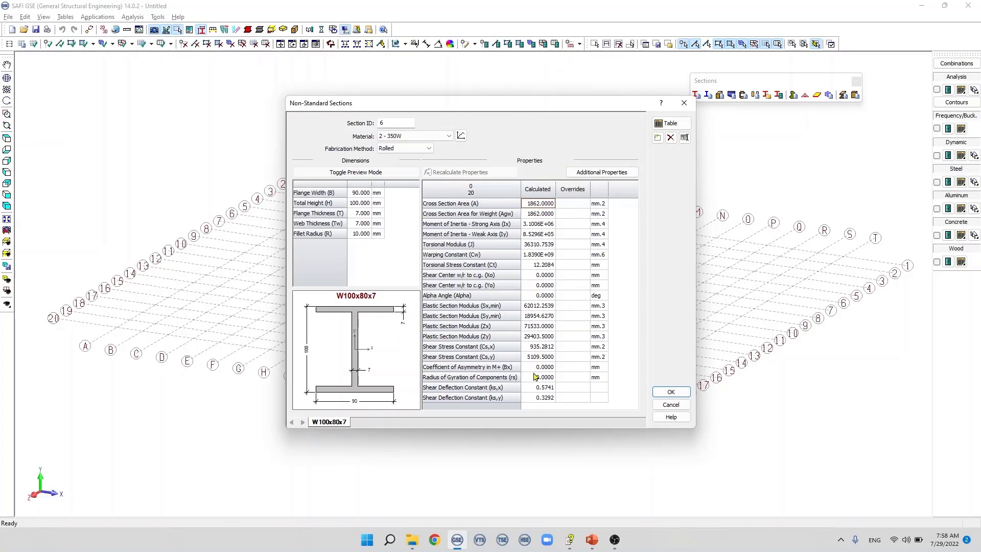
Step: Rename the non-standard section as W100x90x7
double_click(333, 423)
drag(429, 260, 433, 261)
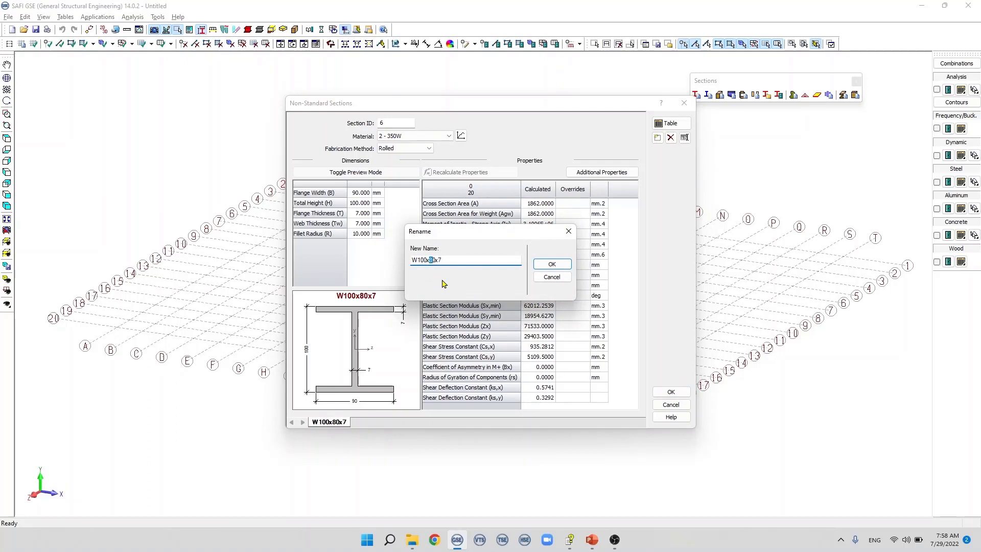
click(546, 263)
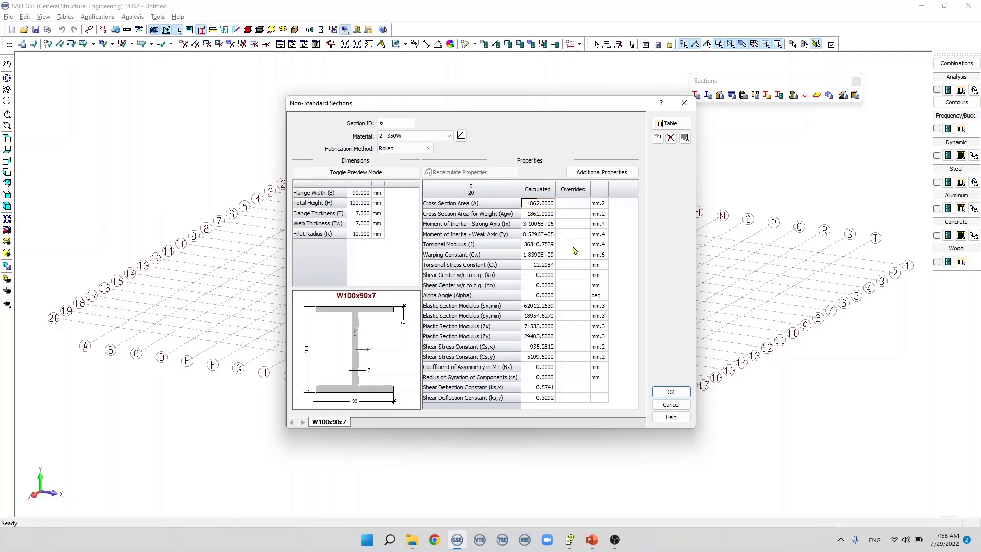
Step: Check the override cells and additional properties of W100x90x7, and accept the non-standard section definitions
double_click(575, 203)
click(581, 234)
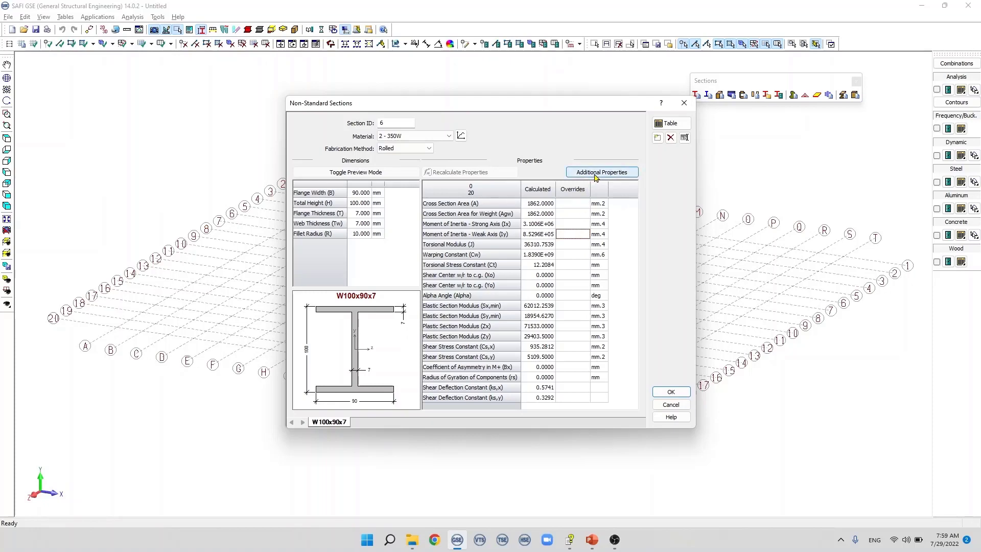
click(595, 174)
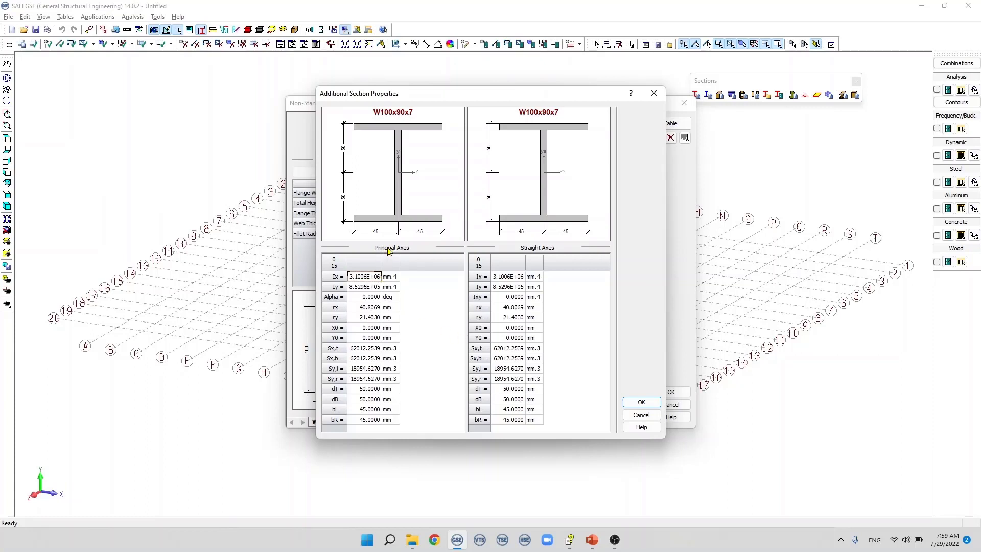
click(641, 414)
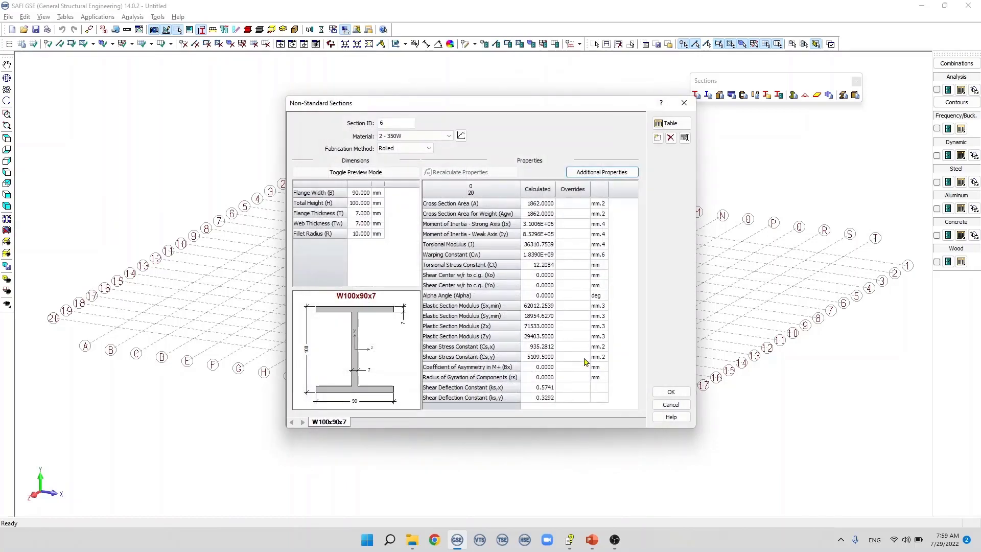
click(671, 391)
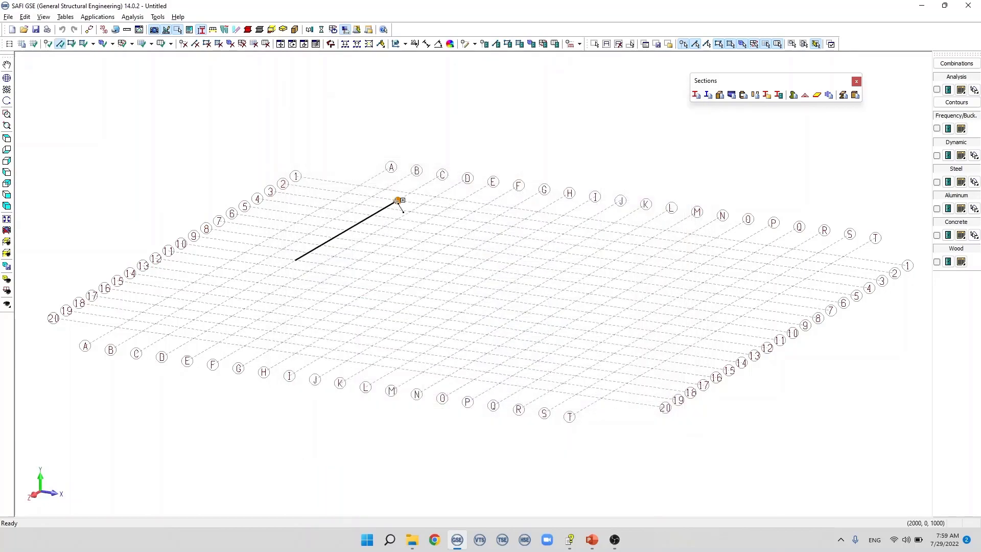
Step: Draw an 8000 mm member along grid line C, from grid line 10 to grid line 2
click(399, 201)
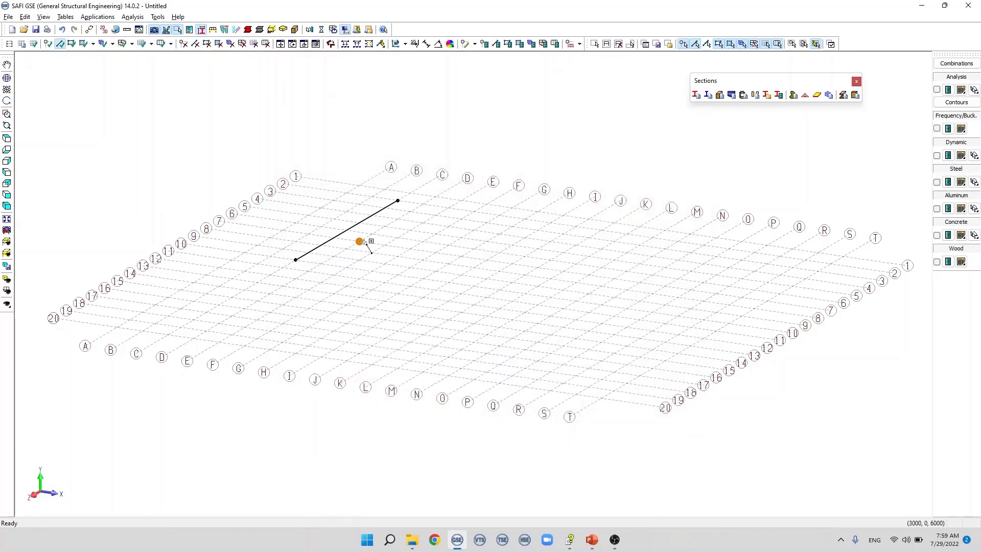
key(Escape)
Step: Set the section shape of the new member on grid line C to 3 - W410x60 - [A501] in its general attributes
click(351, 231)
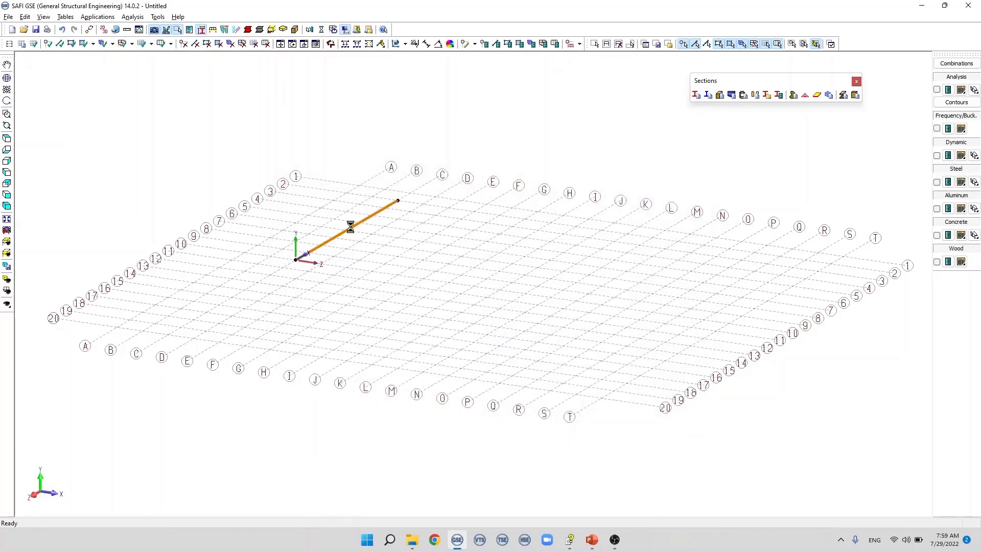
double_click(369, 218)
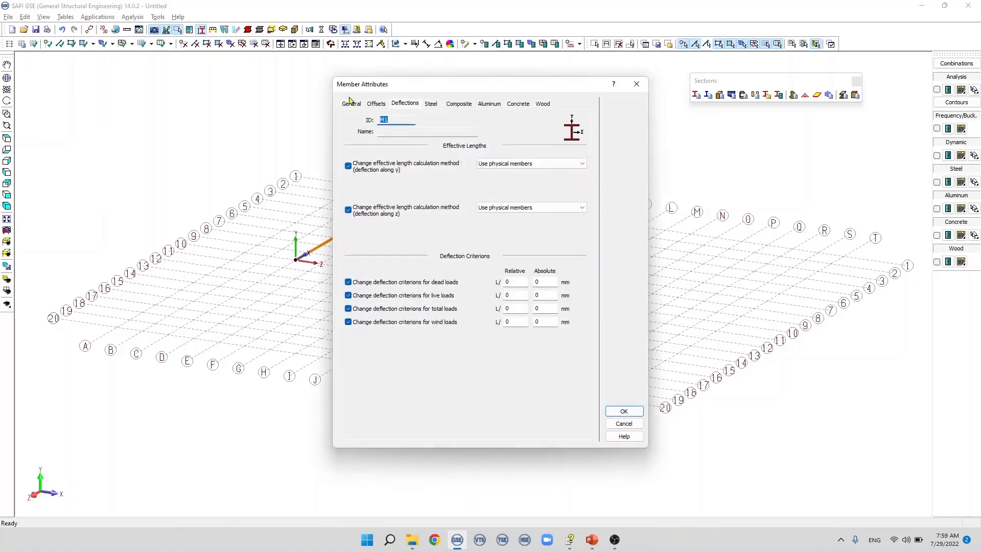
click(351, 104)
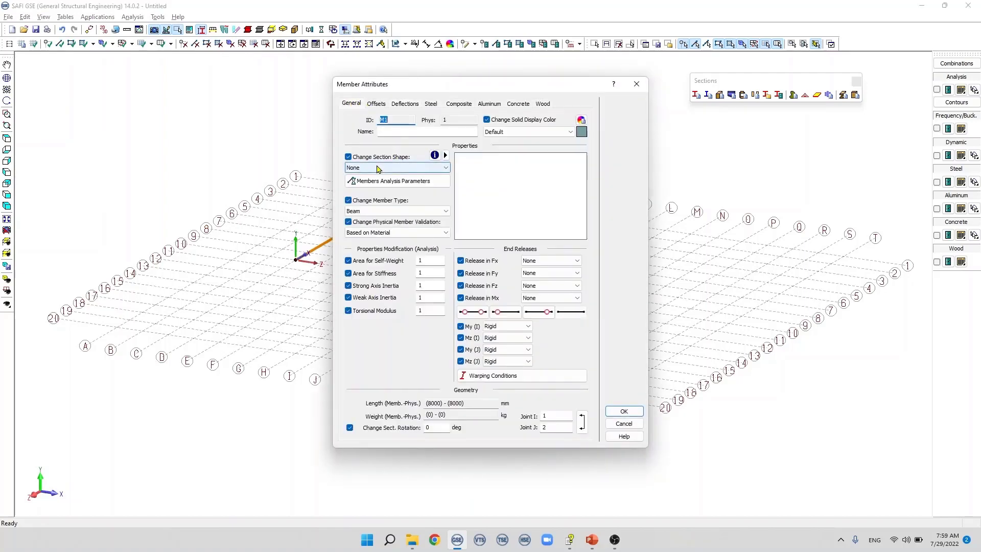
click(393, 168)
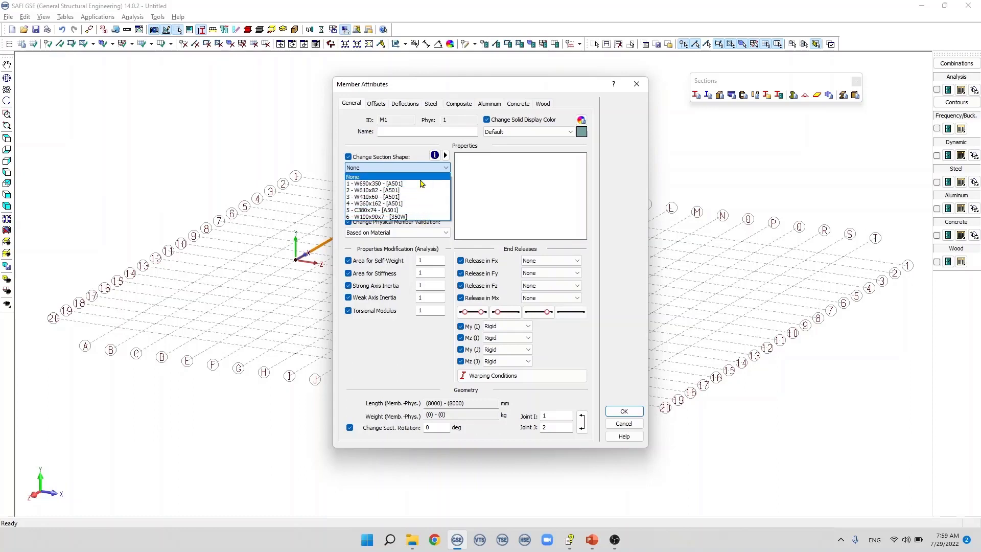
click(422, 197)
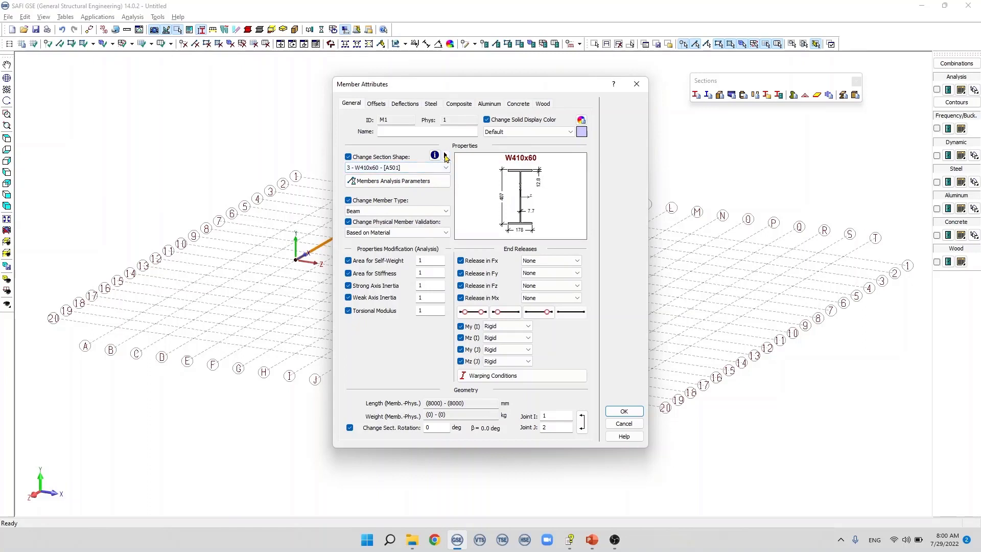
Step: Check the non-standard section definition from the member's section shape options, close it without adding a section, and accept the member attributes
click(445, 156)
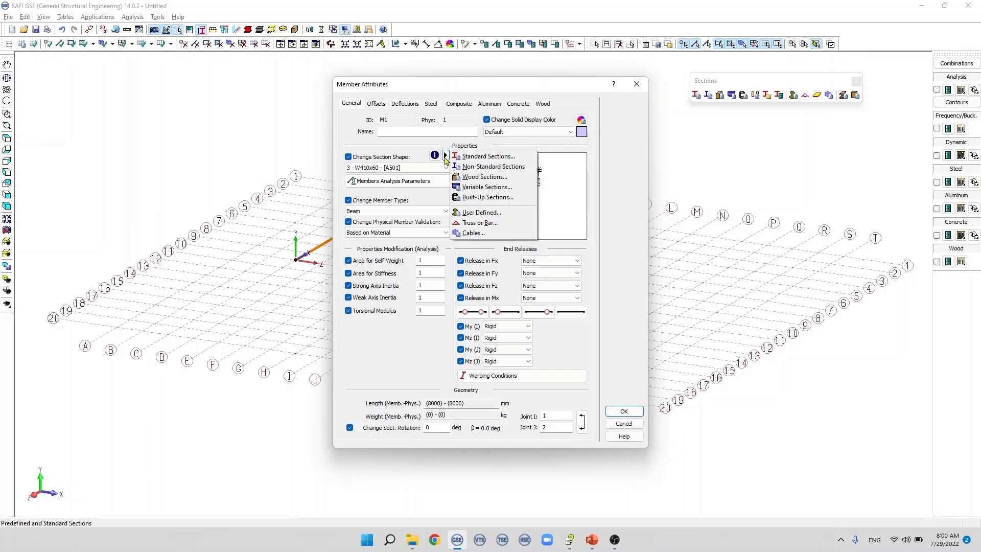
click(503, 169)
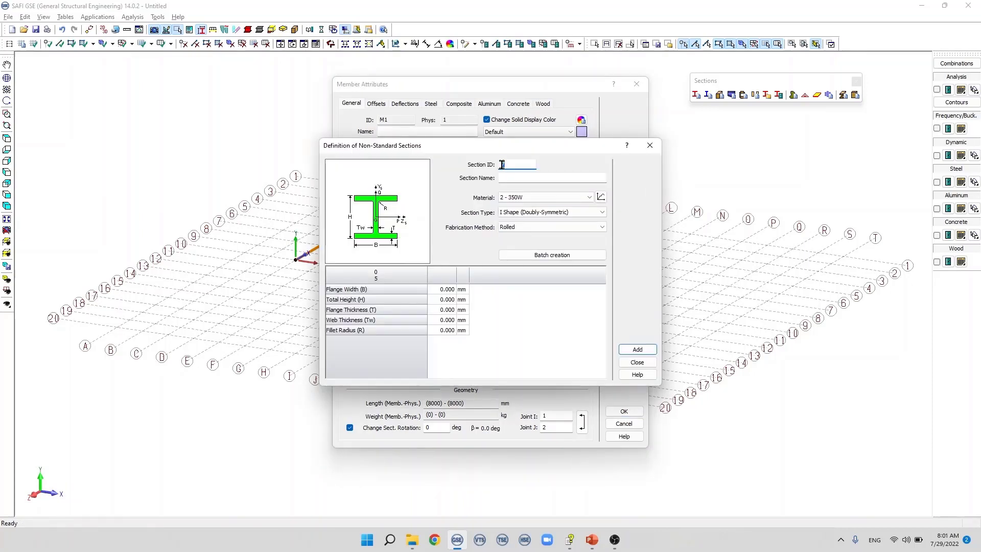
click(509, 179)
click(637, 362)
click(624, 409)
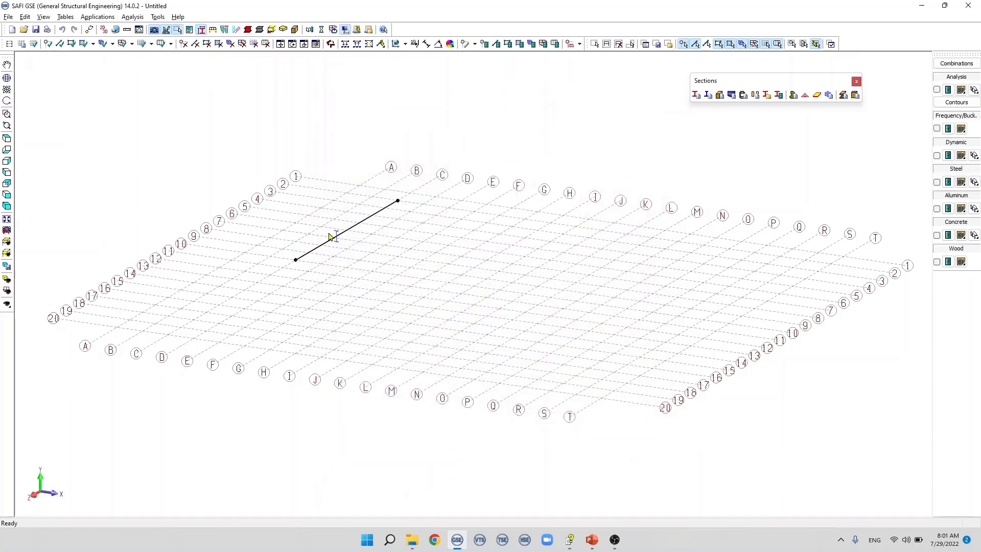
Step: Examine the member on grid line C and its section symbol in plan view and in the 3D view
scroll(331, 236, up, 5)
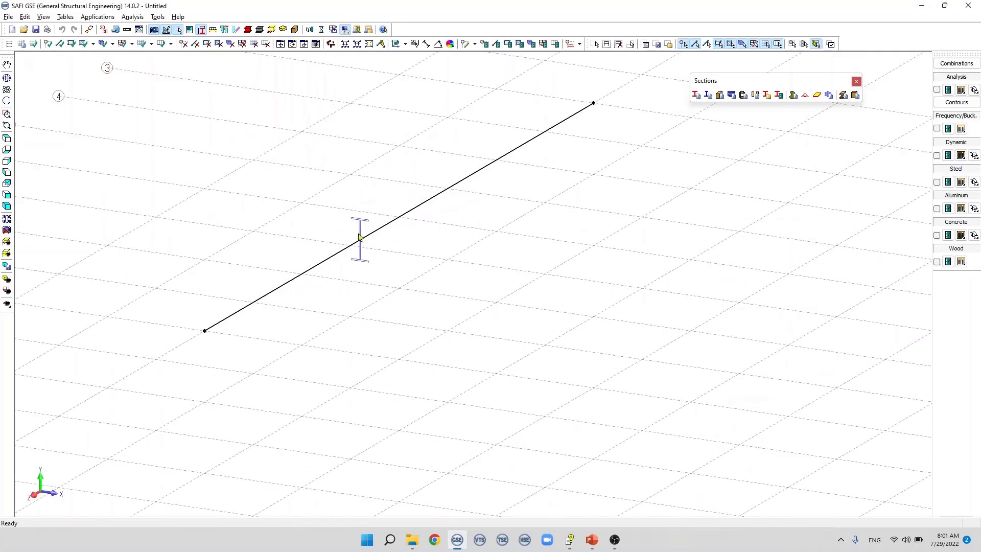
click(7, 138)
scroll(276, 229, down, 3)
scroll(295, 158, down, 1)
scroll(297, 105, up, 2)
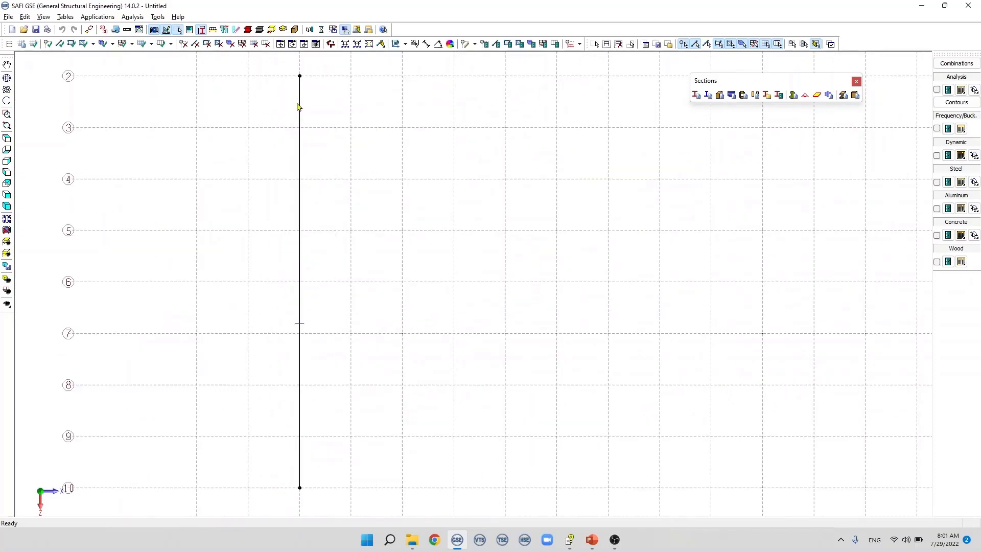
middle_drag(298, 105, 236, 303)
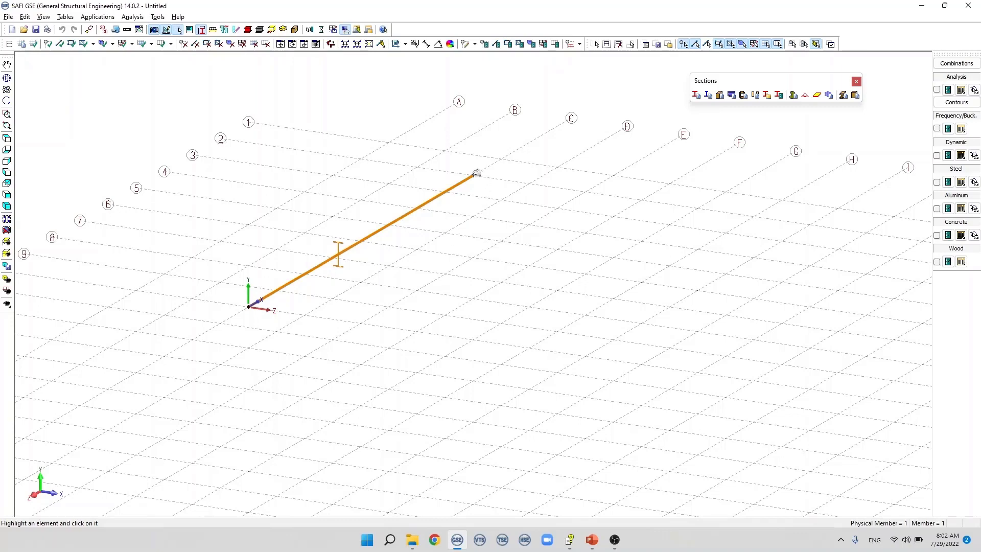
scroll(372, 233, up, 3)
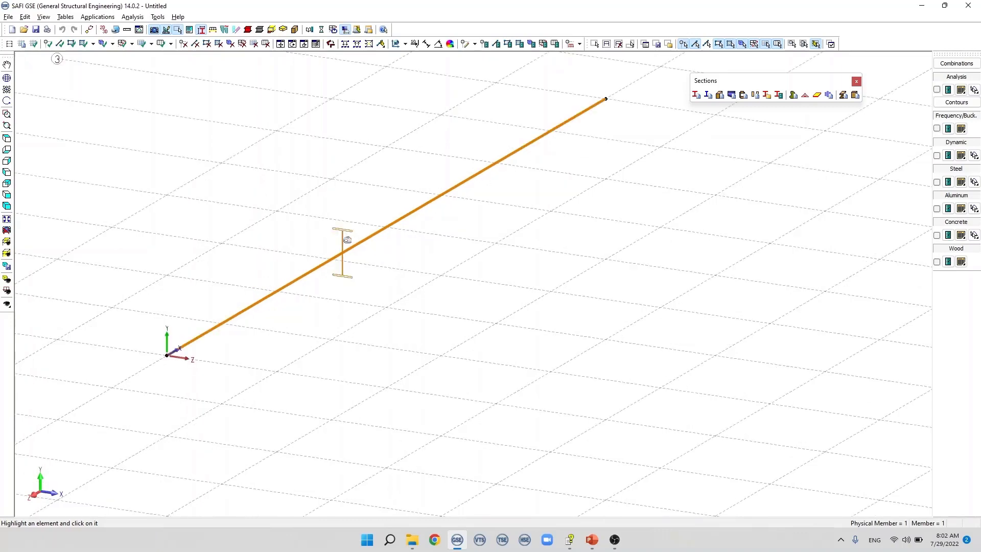